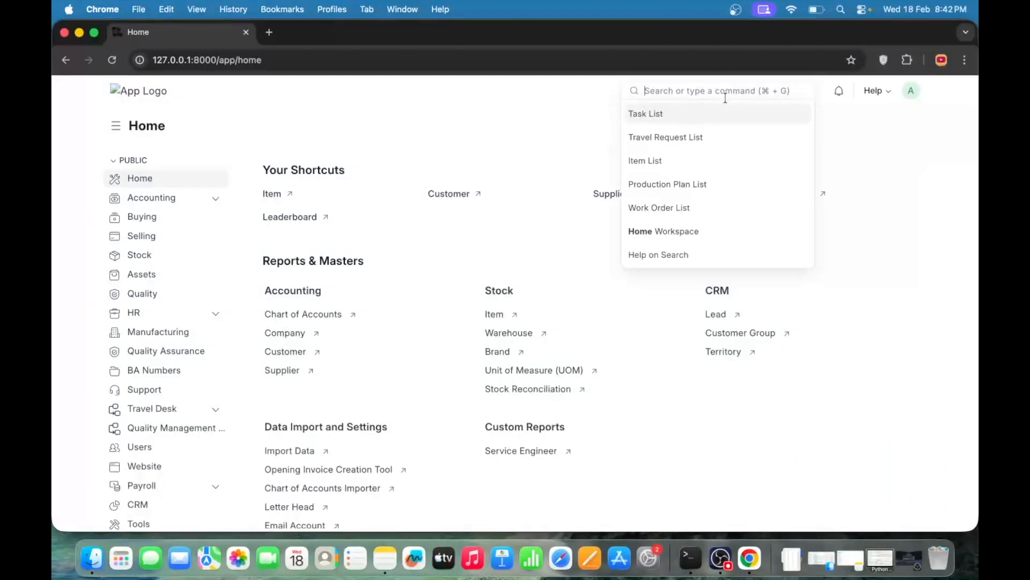
Search for the Youtube doctype and open its record list
{"action": "type", "text": "youtu"}
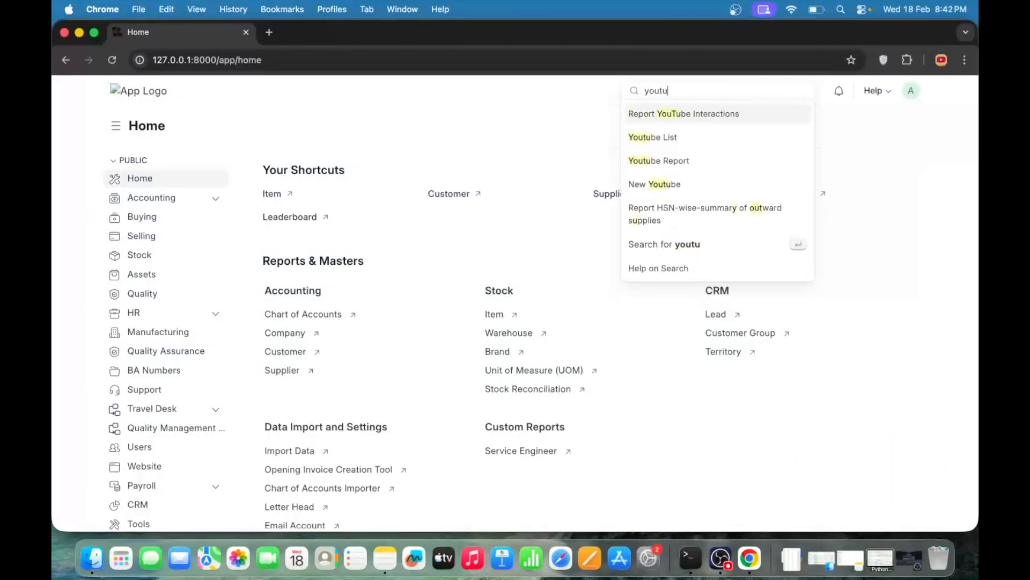
{"action": "key", "text": "Return"}
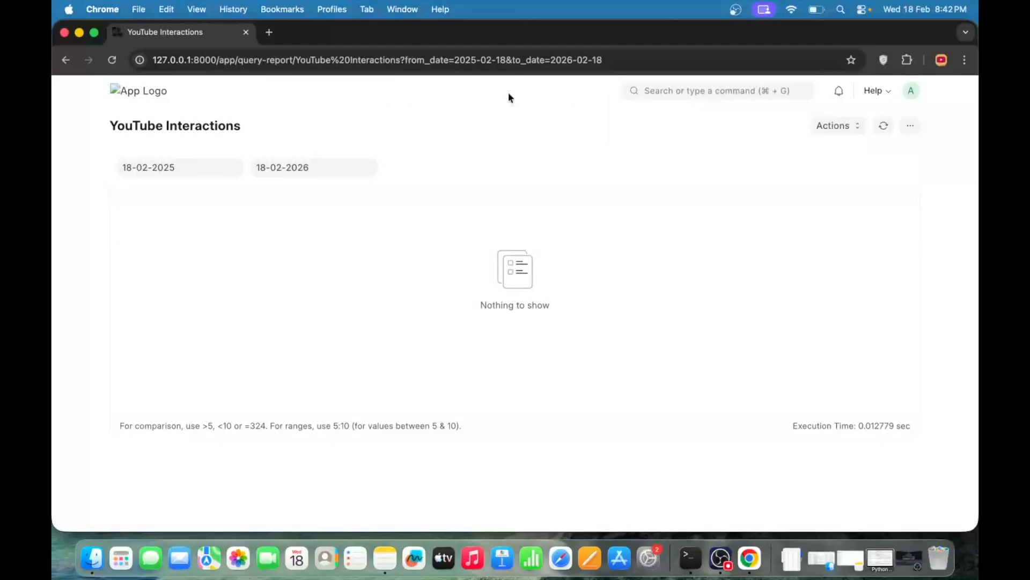
{"action": "left_click", "coordinate": [718, 86]}
{"action": "type", "text": "youtu"}
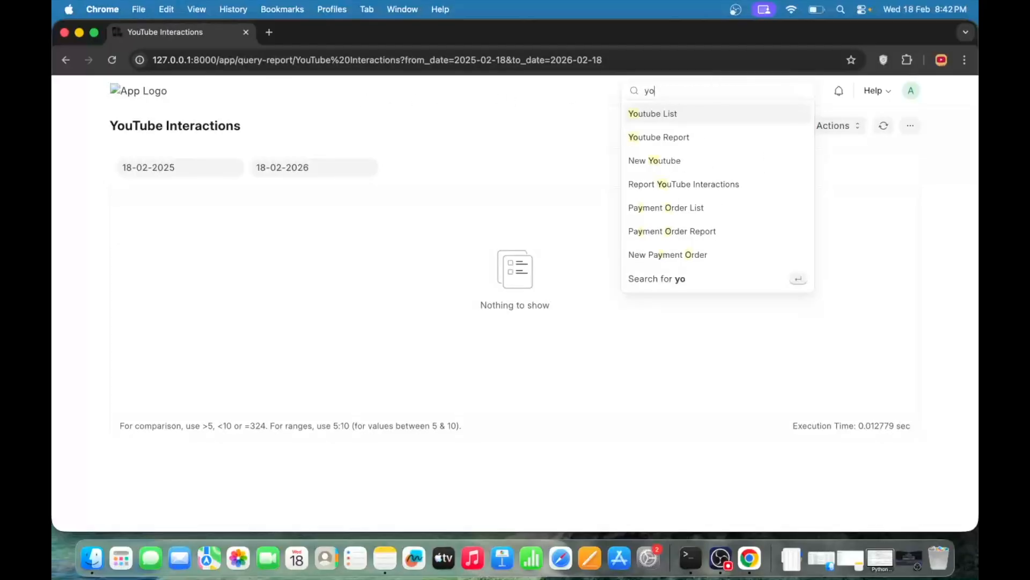
{"action": "key", "text": "BackSpace"}
{"action": "key", "text": "BackSpace"}
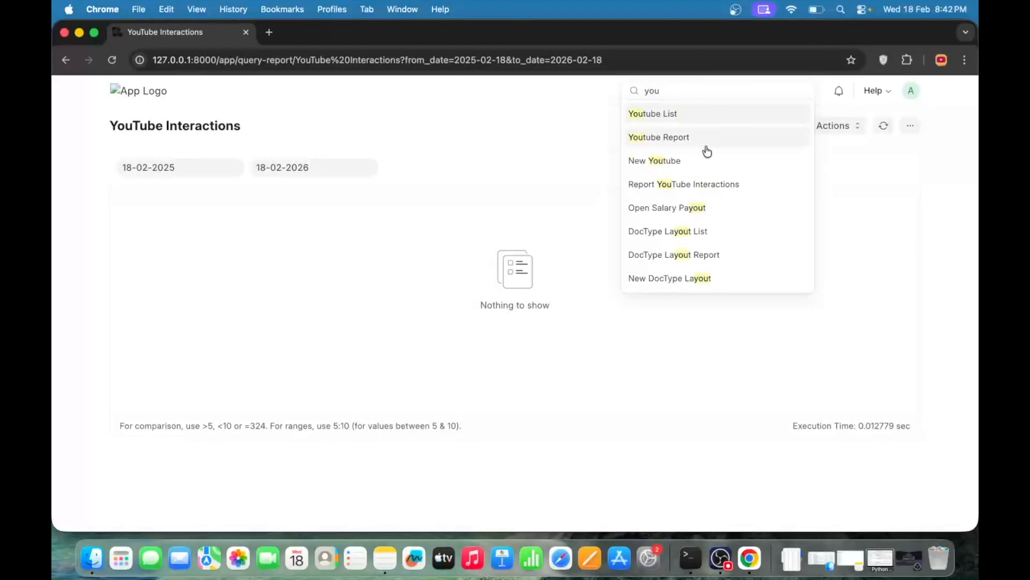
{"action": "left_click", "coordinate": [675, 119]}
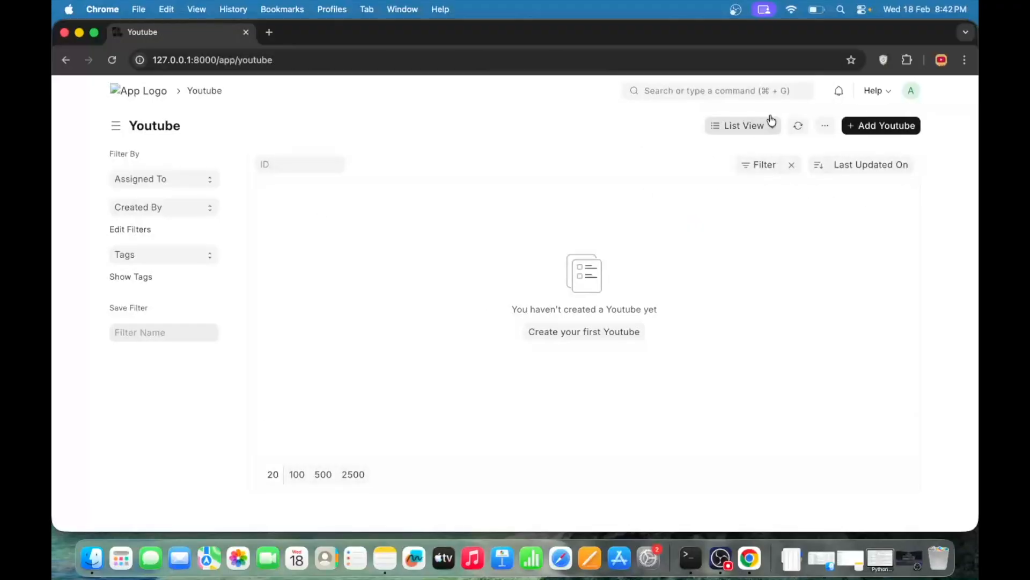
Start a new Youtube record, pick the first listed employee to check the fetched details, and return to the list unsaved
{"action": "left_click", "coordinate": [885, 126]}
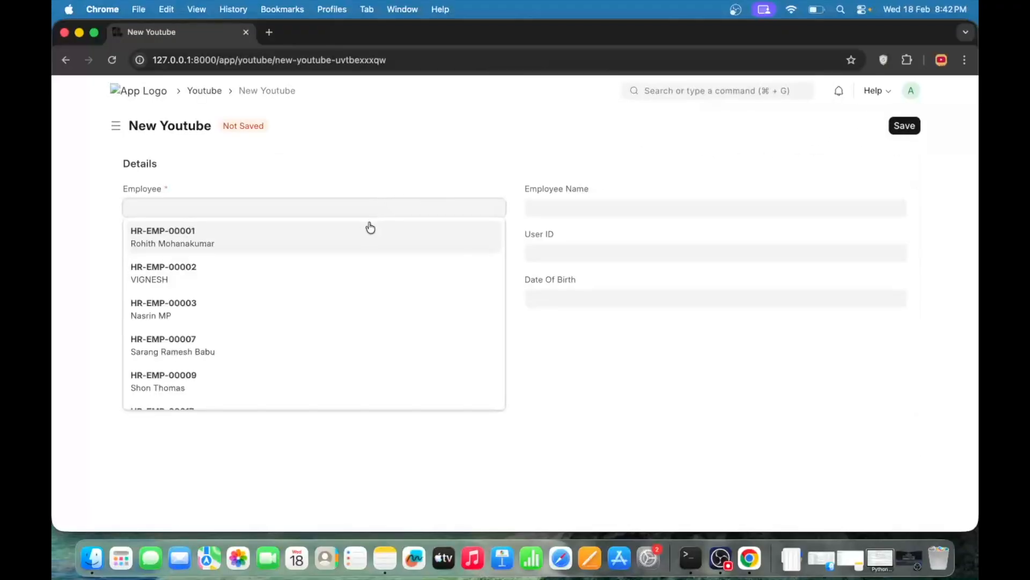
{"action": "left_click", "coordinate": [333, 184]}
{"action": "left_click", "coordinate": [212, 204]}
{"action": "left_click", "coordinate": [350, 147]}
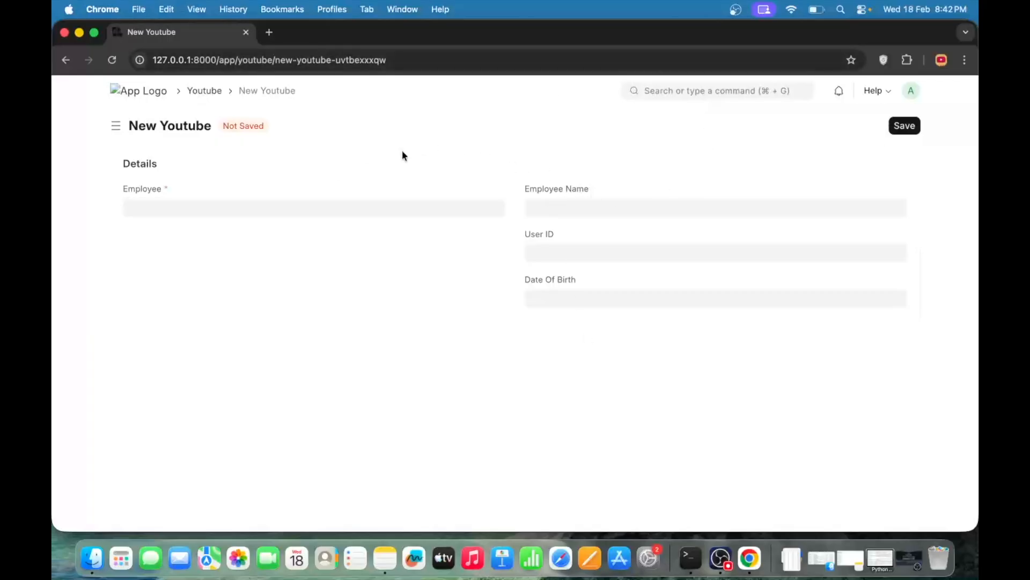
{"action": "left_click", "coordinate": [377, 207]}
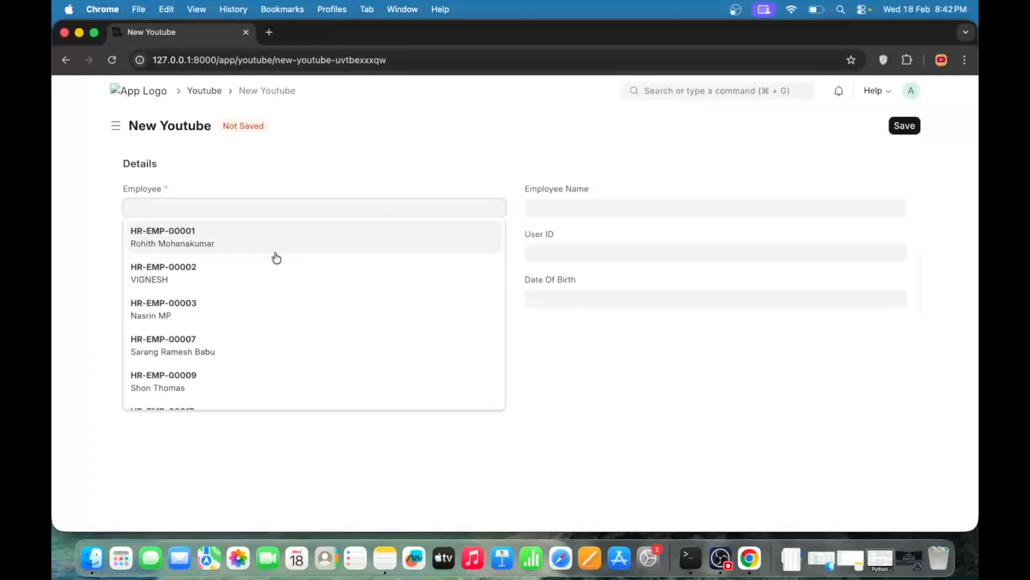
{"action": "left_click", "coordinate": [276, 248]}
{"action": "left_click", "coordinate": [434, 307]}
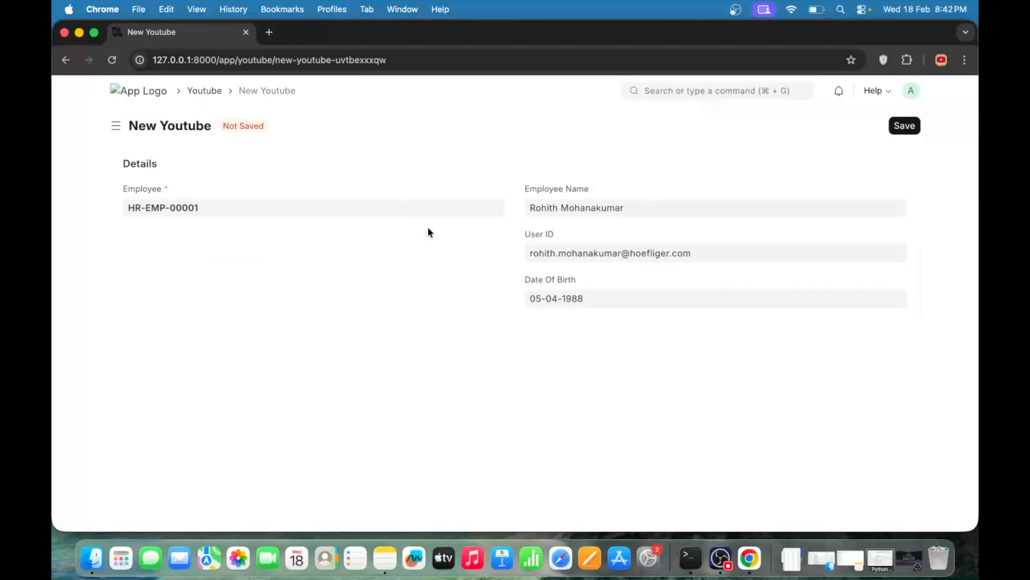
{"action": "scroll", "coordinate": [721, 169], "scroll_direction": "left", "scroll_amount": 5}
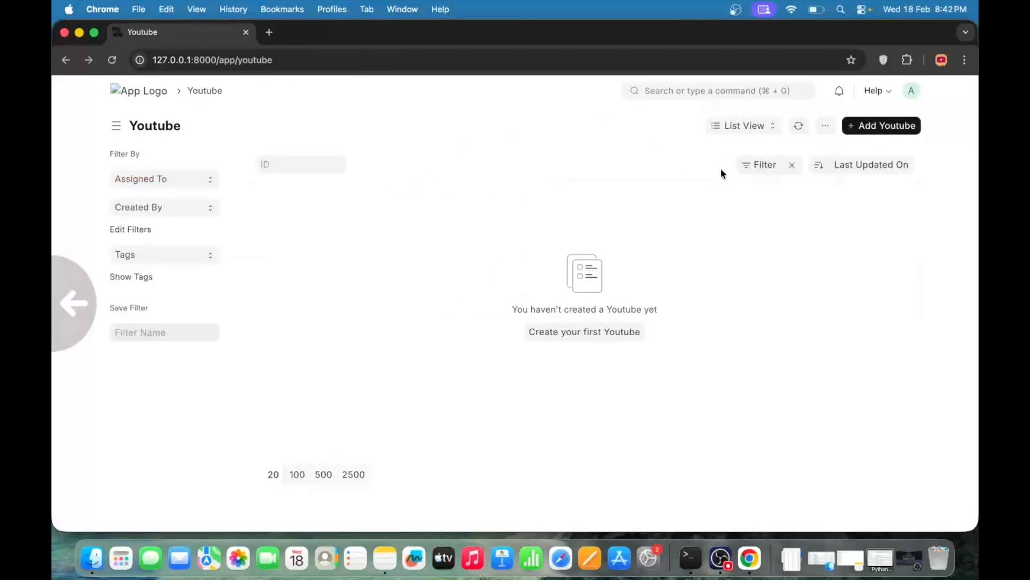
Customize the Youtube form by adding a Select field labelled Naming Series below Employee
{"action": "left_click", "coordinate": [825, 126]}
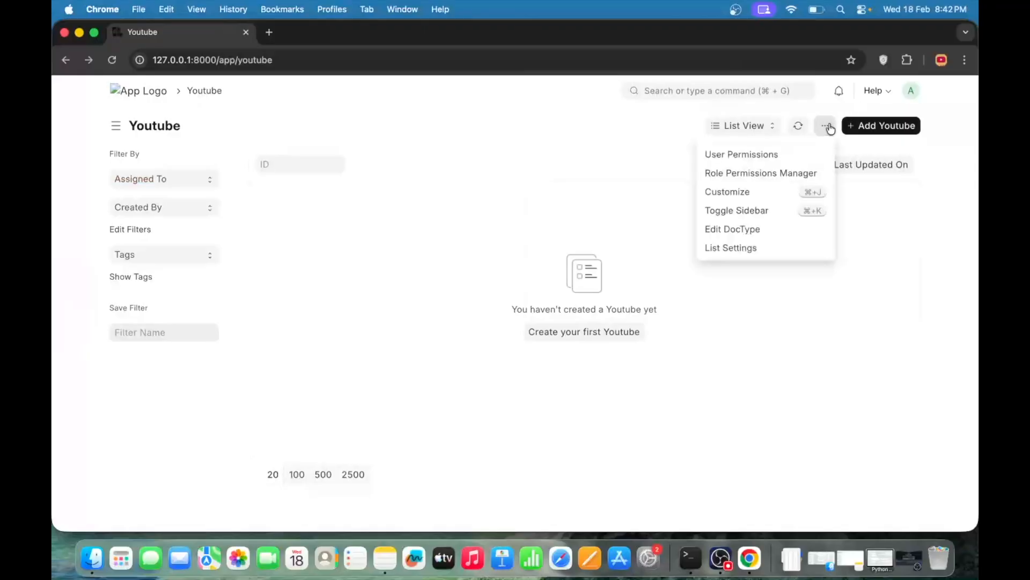
{"action": "left_click", "coordinate": [735, 193]}
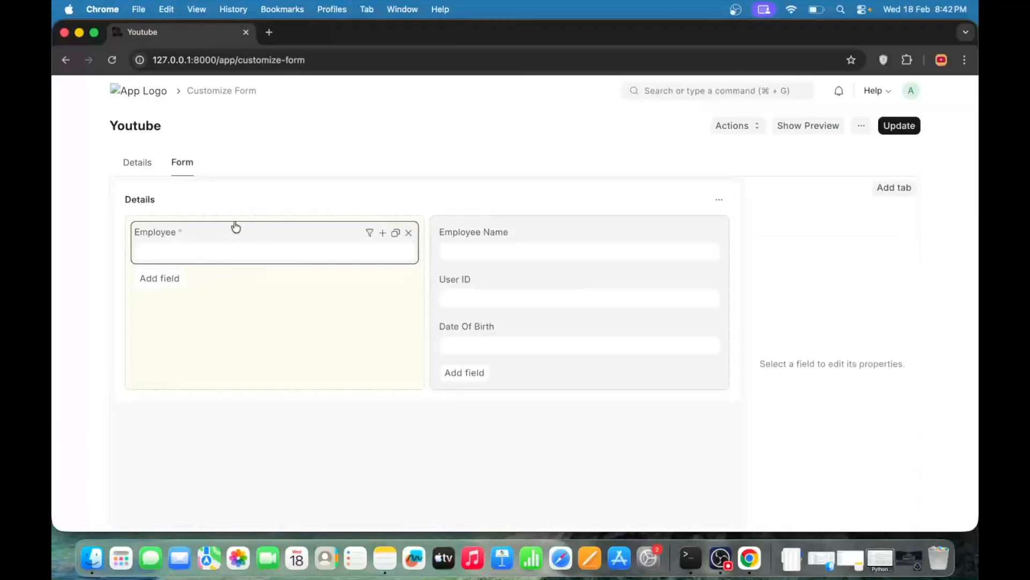
{"action": "left_click", "coordinate": [176, 280]}
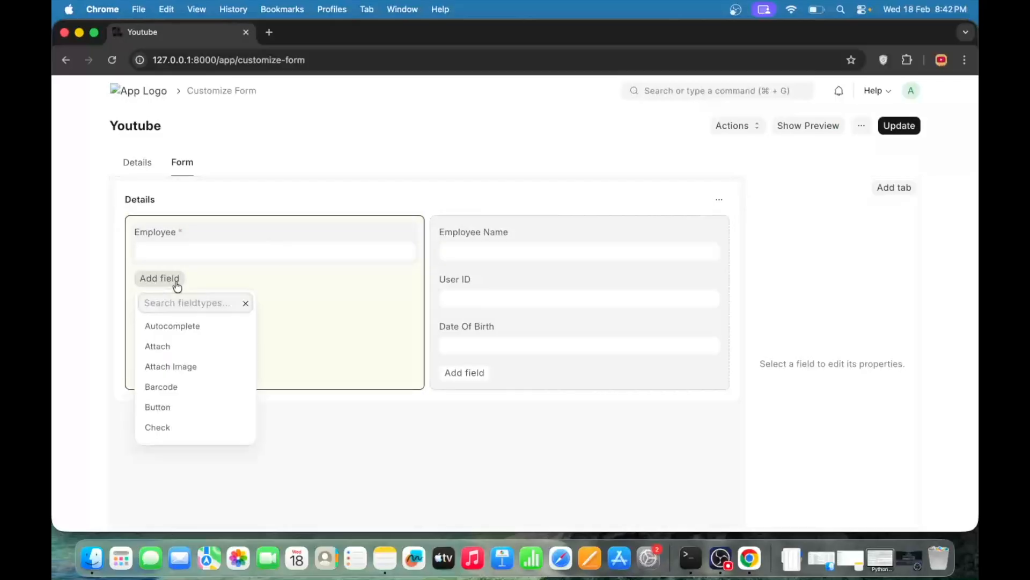
{"action": "type", "text": "Naming"}
{"action": "key", "text": "BackSpace"}
{"action": "key", "text": "BackSpace"}
{"action": "key", "text": "BackSpace"}
{"action": "key", "text": "BackSpace"}
{"action": "key", "text": "BackSpace"}
{"action": "key", "text": "BackSpace"}
{"action": "type", "text": "table"}
{"action": "key", "text": "Return"}
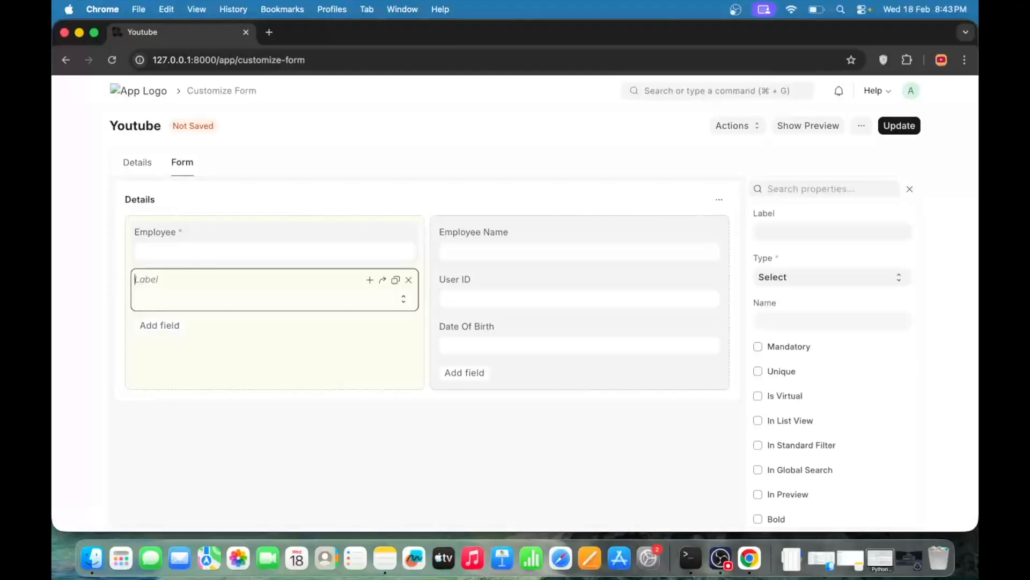
{"action": "type", "text": "Naming Series"}
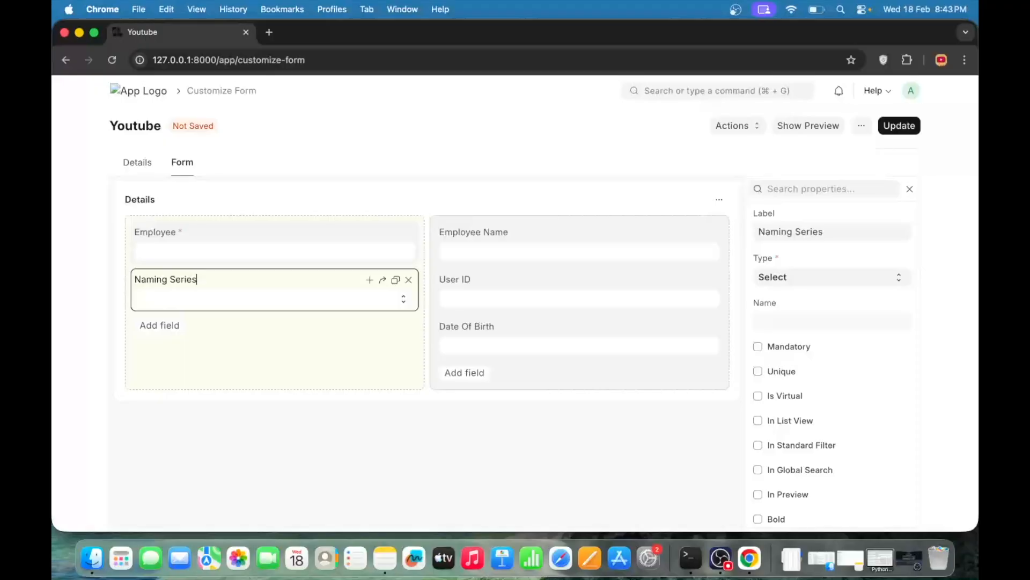
Enter YT25.-.### and TY26.-.### as separate options of the Naming Series field and update the form
{"action": "scroll", "coordinate": [761, 379], "scroll_direction": "down", "scroll_amount": 8}
{"action": "scroll", "coordinate": [762, 378], "scroll_direction": "up", "scroll_amount": 1}
{"action": "scroll", "coordinate": [762, 377], "scroll_direction": "down", "scroll_amount": 2}
{"action": "left_click", "coordinate": [782, 359]}
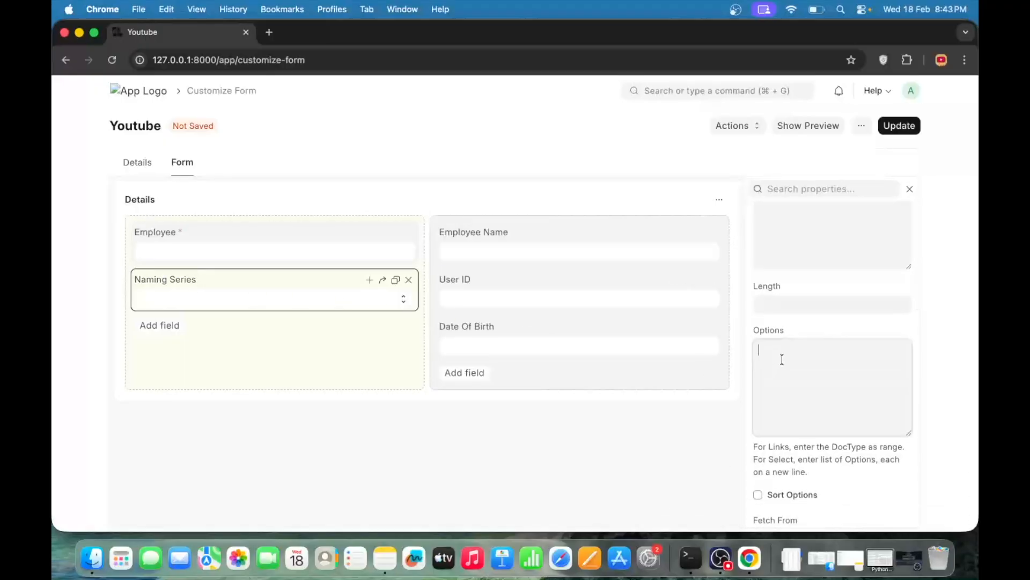
{"action": "type", "text": "YT"}
{"action": "type", "text": "### TY26"}
{"action": "key", "text": "Up"}
{"action": "key", "text": "Left"}
{"action": "key", "text": "Left"}
{"action": "key", "text": "Left"}
{"action": "type", "text": "25.-.### TY26.-.#"}
{"action": "key", "text": "BackSpace"}
{"action": "left_click", "coordinate": [907, 126]}
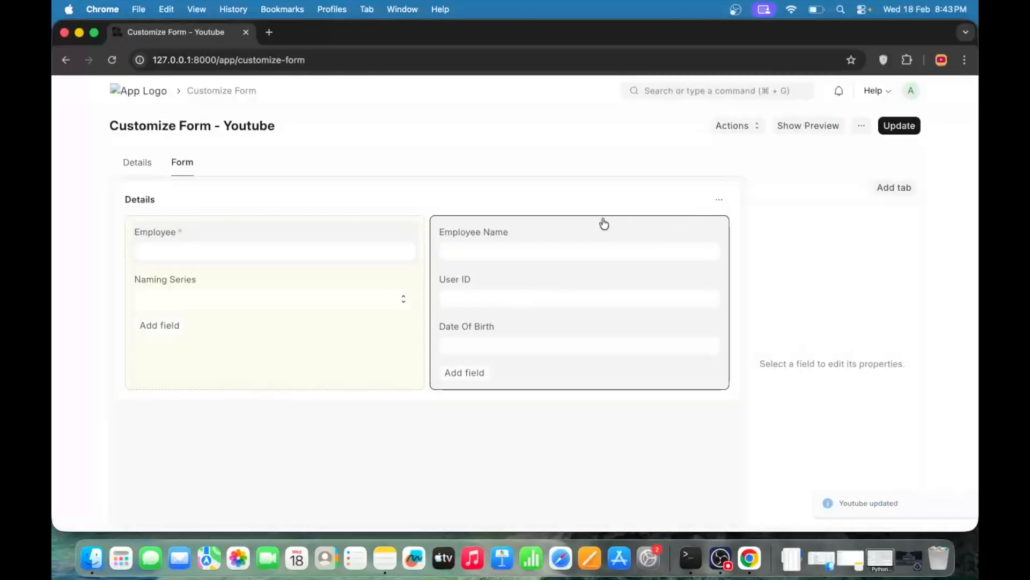
Start a new Youtube record and examine the choices offered in the Naming Series field, then return to the list
{"action": "scroll", "coordinate": [602, 219], "scroll_direction": "left", "scroll_amount": 5}
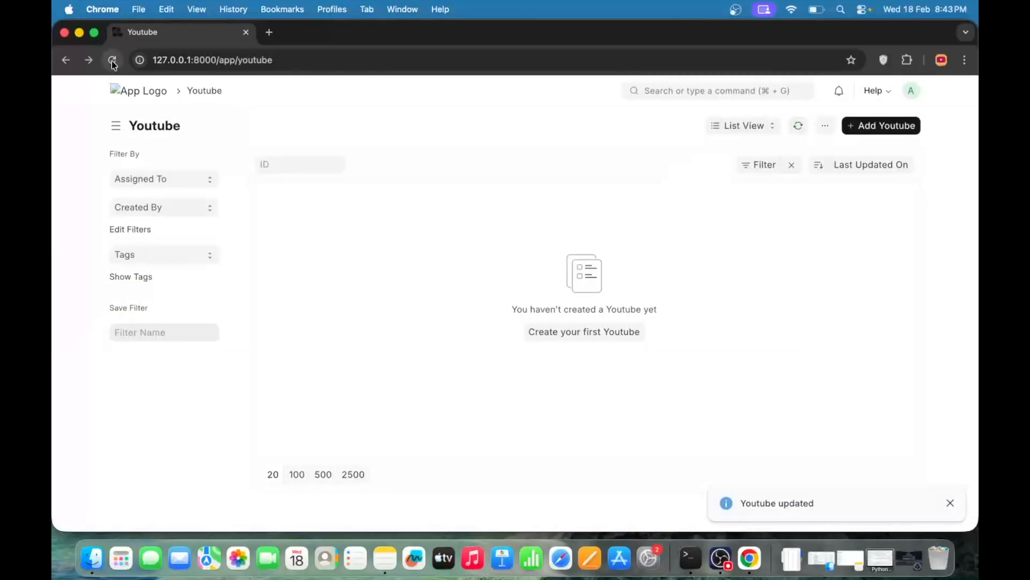
{"action": "left_click", "coordinate": [904, 126]}
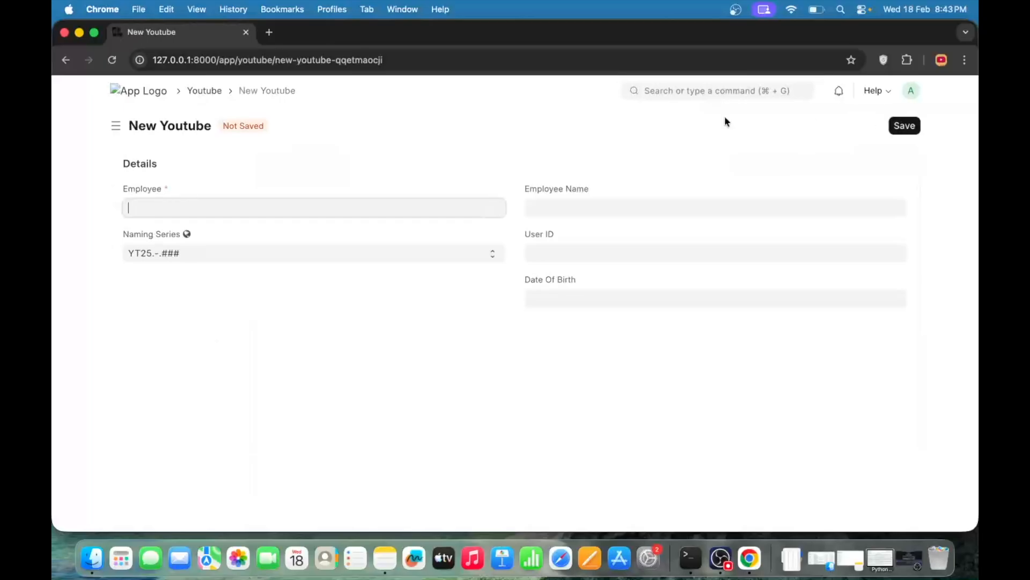
{"action": "left_click", "coordinate": [519, 400]}
{"action": "left_click", "coordinate": [307, 250]}
{"action": "left_click", "coordinate": [455, 335]}
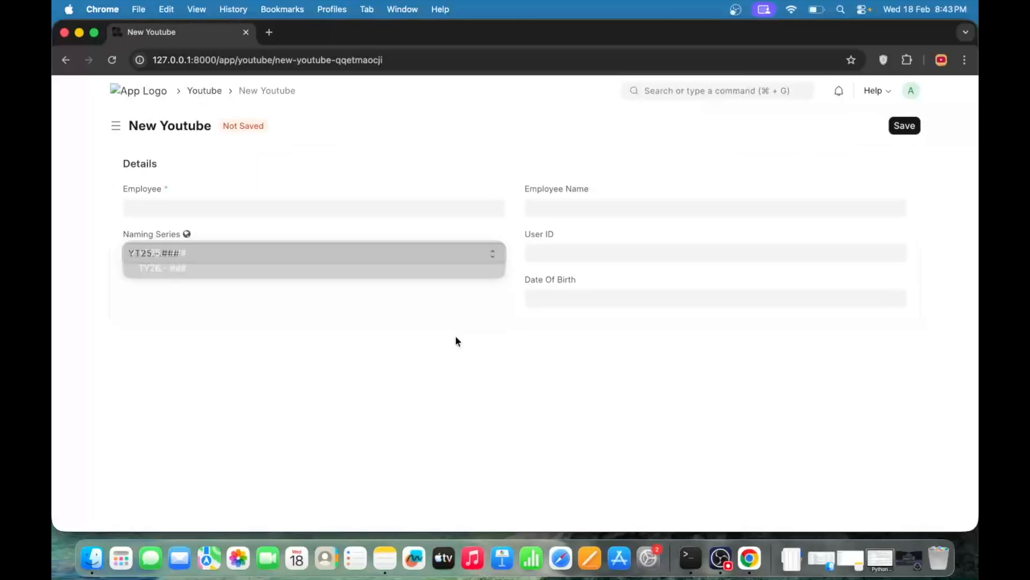
{"action": "left_click", "coordinate": [305, 259]}
{"action": "left_click", "coordinate": [305, 317]}
{"action": "left_click", "coordinate": [272, 259]}
{"action": "left_click", "coordinate": [166, 267]}
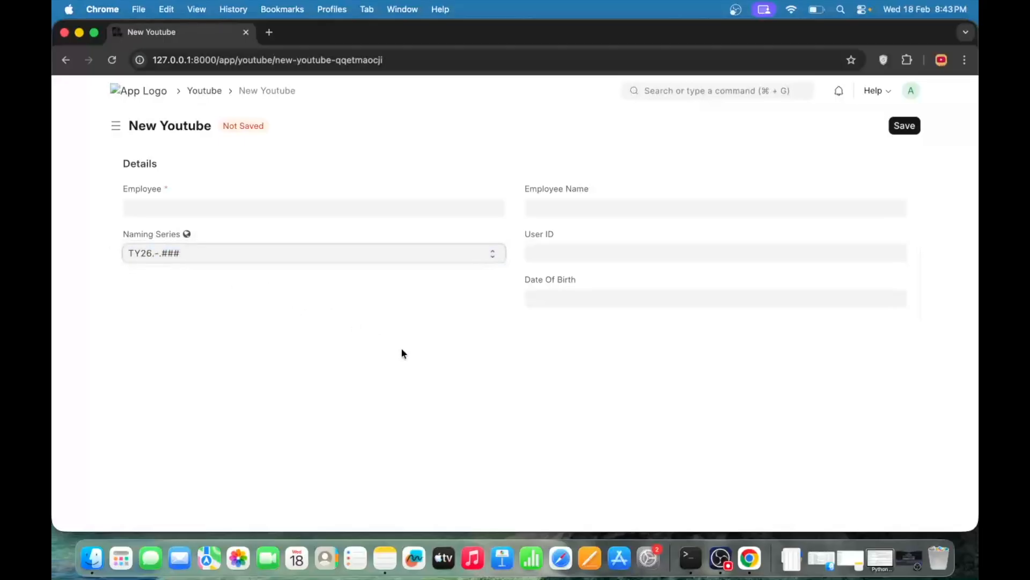
{"action": "scroll", "coordinate": [404, 354], "scroll_direction": "left", "scroll_amount": 5}
Reopen the Youtube form customization and try to add a blank first option to the Naming Series field
{"action": "left_click", "coordinate": [825, 129]}
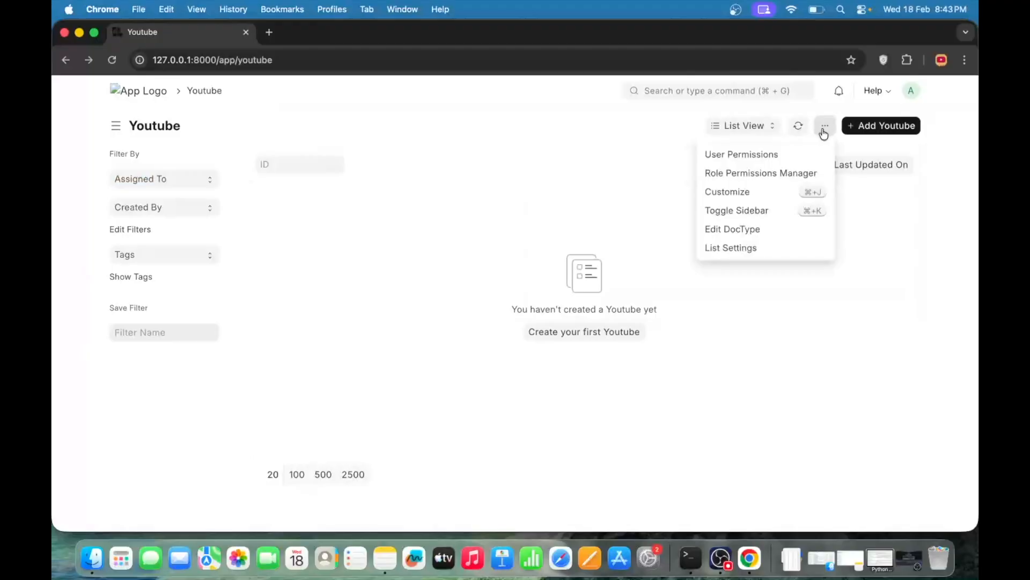
{"action": "left_click", "coordinate": [743, 193]}
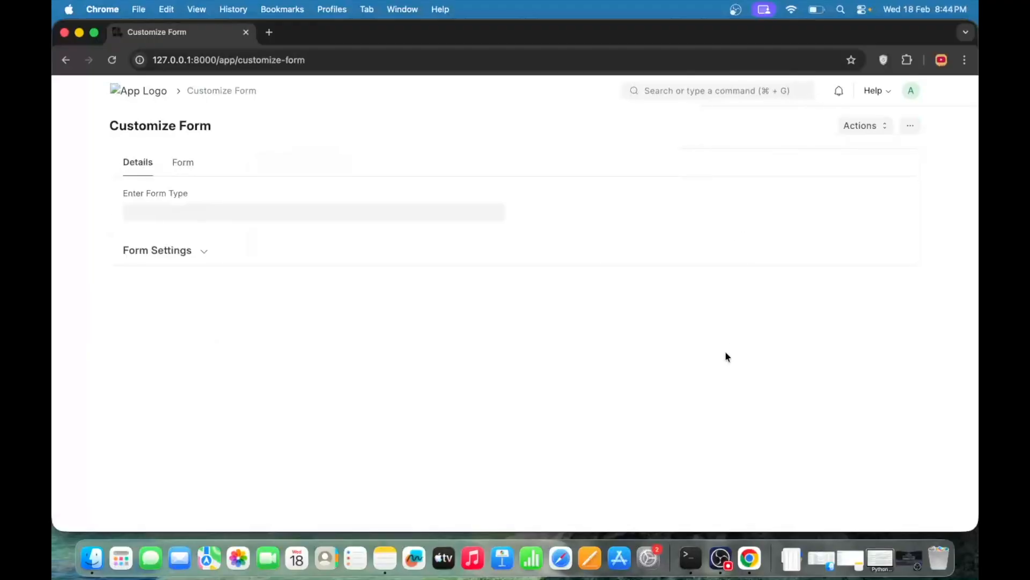
{"action": "left_click", "coordinate": [240, 308]}
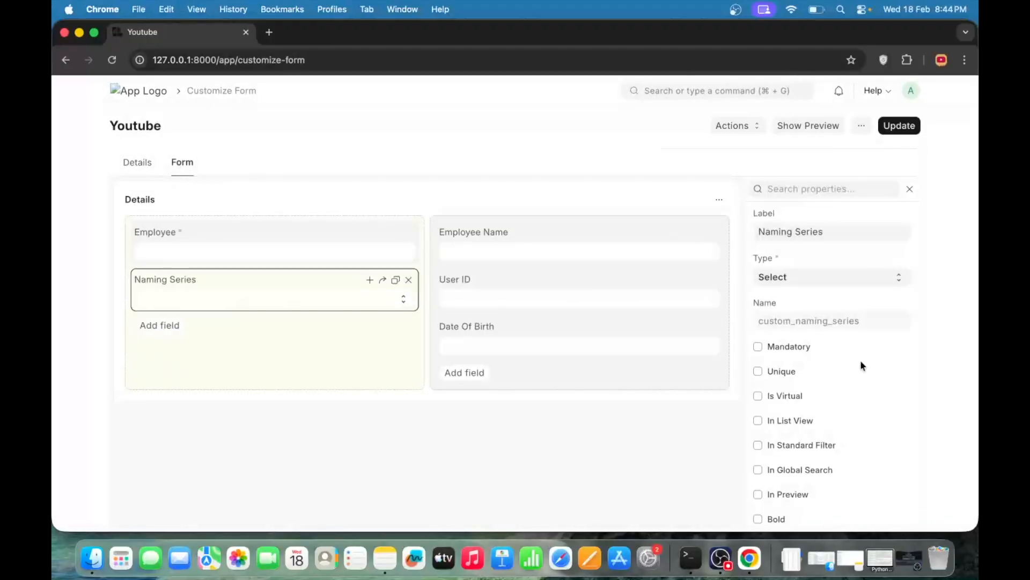
{"action": "scroll", "coordinate": [860, 359], "scroll_direction": "down", "scroll_amount": 10}
{"action": "left_click", "coordinate": [758, 409]}
{"action": "key", "text": "Return"}
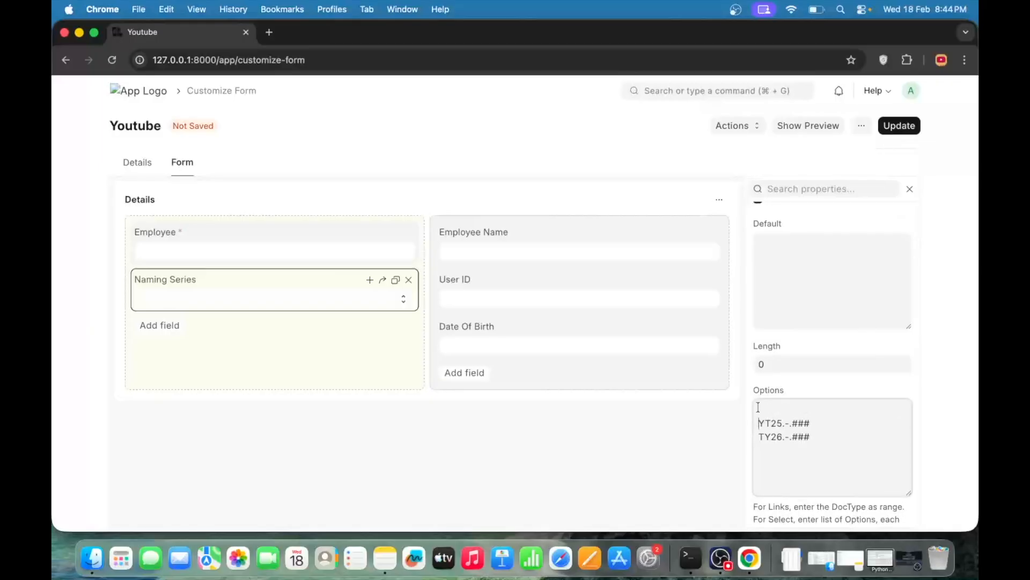
{"action": "left_click", "coordinate": [899, 126]}
{"action": "left_click", "coordinate": [683, 108]}
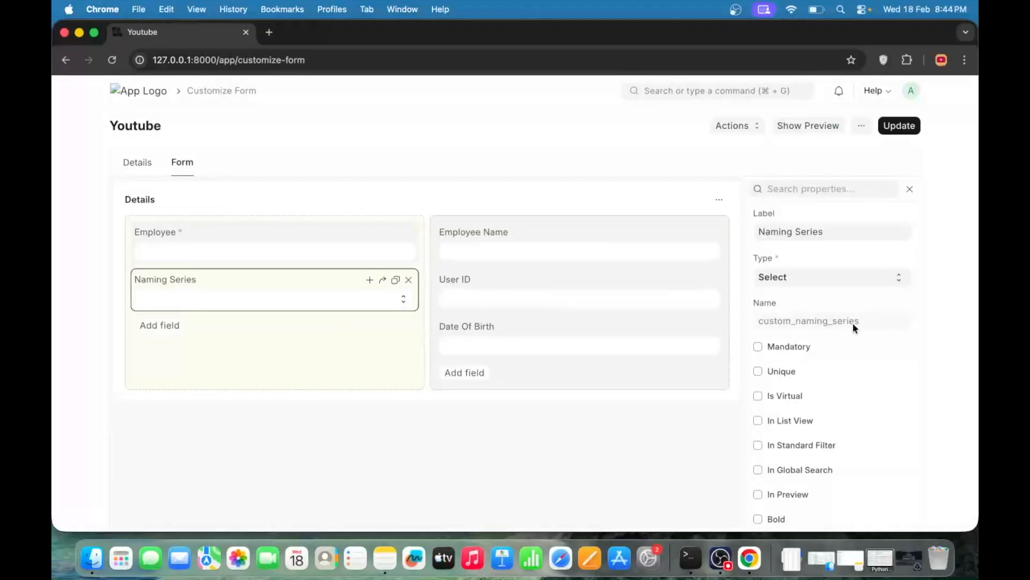
Retry inserting an empty line above YT25.-.### in the Naming Series options and update the form again
{"action": "scroll", "coordinate": [852, 323], "scroll_direction": "down", "scroll_amount": 10}
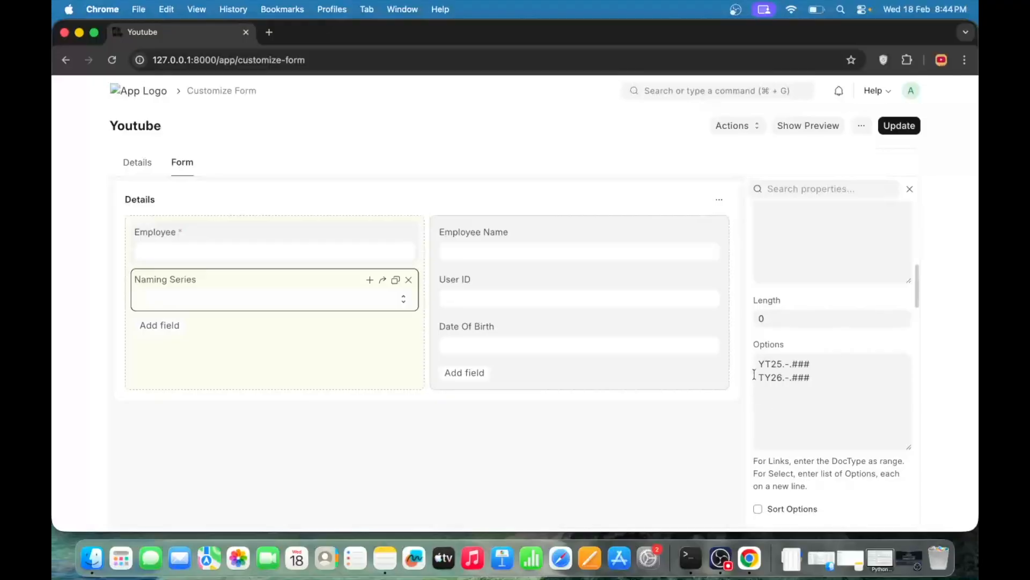
{"action": "left_click", "coordinate": [761, 364]}
{"action": "key", "text": "Return"}
{"action": "left_click", "coordinate": [909, 130]}
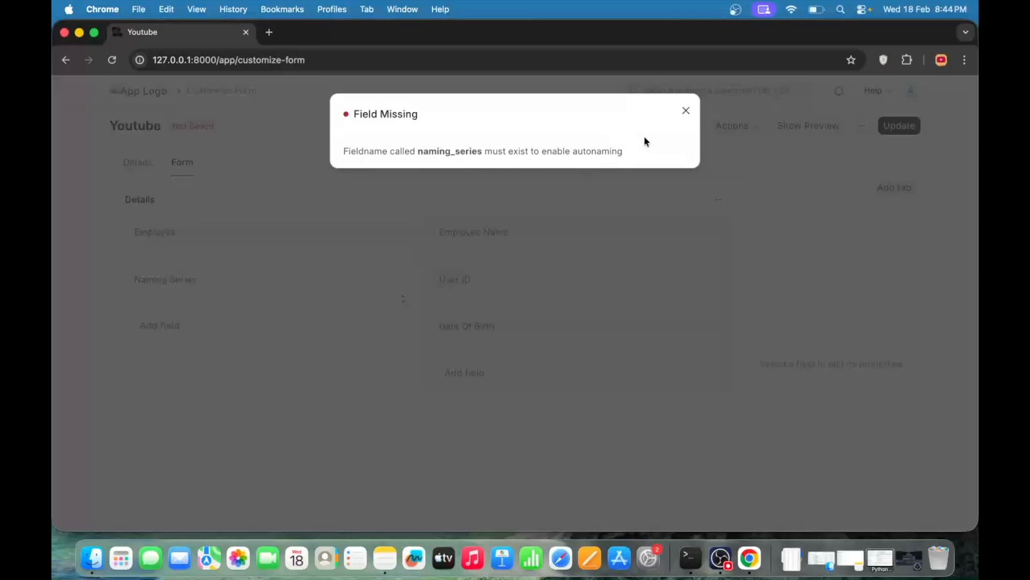
{"action": "left_click", "coordinate": [683, 114]}
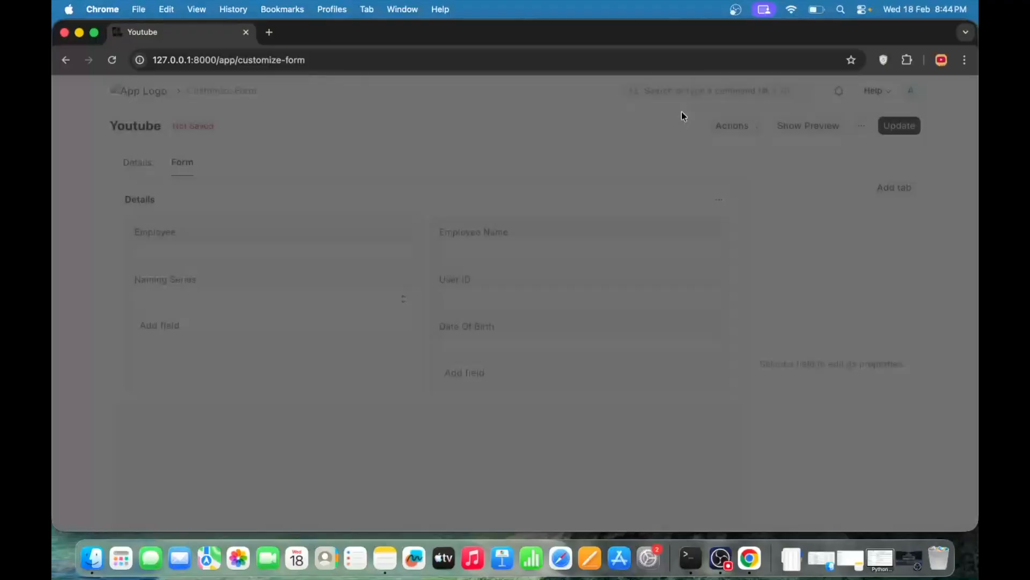
Replace the Naming Series field with a new Select field labelled City
{"action": "left_click", "coordinate": [243, 301]}
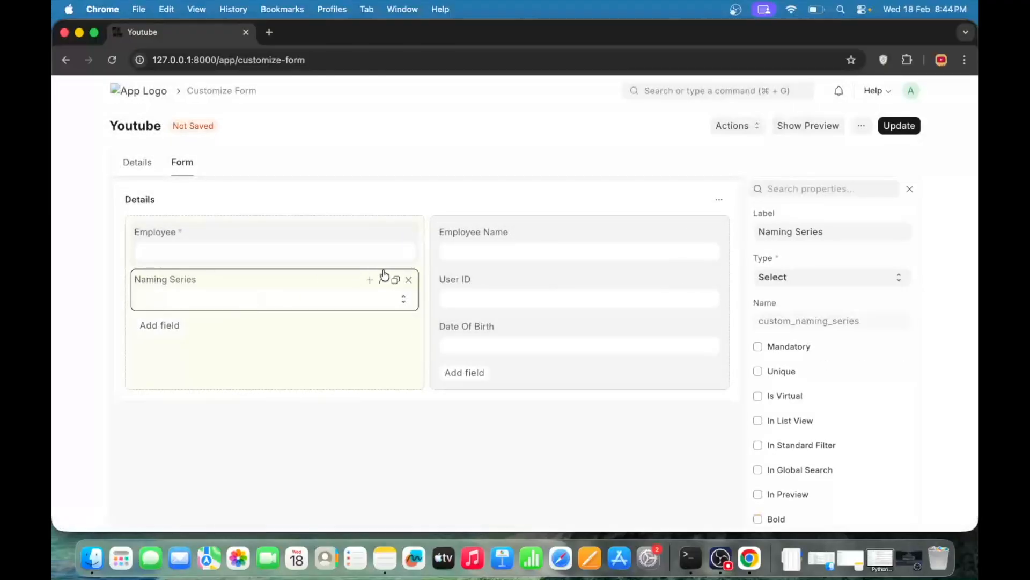
{"action": "left_click", "coordinate": [410, 281]}
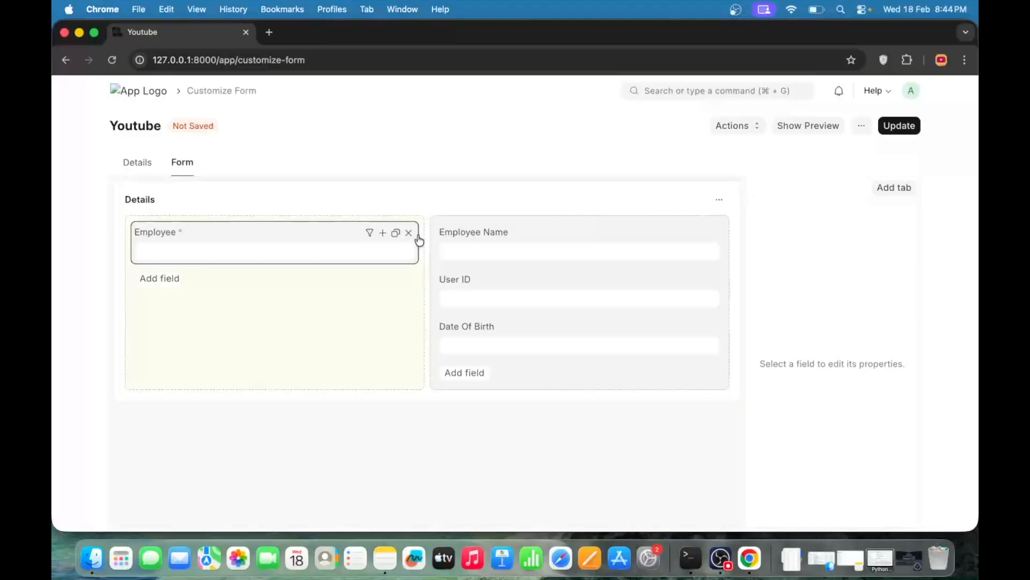
{"action": "left_click", "coordinate": [172, 279]}
{"action": "type", "text": "slect"}
{"action": "key", "text": "BackSpace"}
{"action": "key", "text": "BackSpace"}
{"action": "key", "text": "BackSpace"}
{"action": "key", "text": "BackSpace"}
{"action": "type", "text": "el"}
{"action": "key", "text": "Return"}
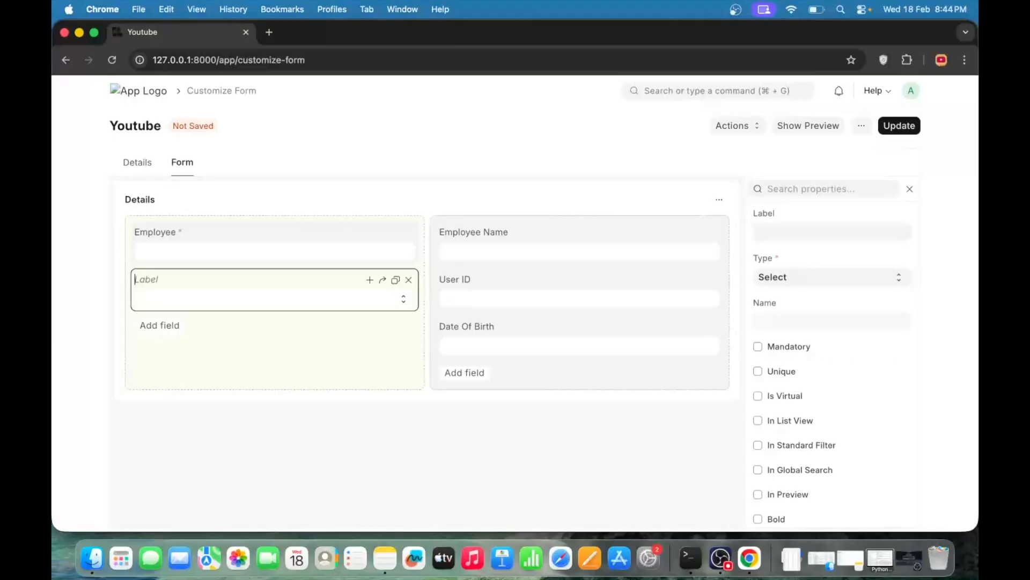
{"action": "type", "text": "City"}
Give the City field a blank first option followed by Bangalore, Mumbai and Nagour, and try to update the form
{"action": "scroll", "coordinate": [794, 349], "scroll_direction": "down", "scroll_amount": 10}
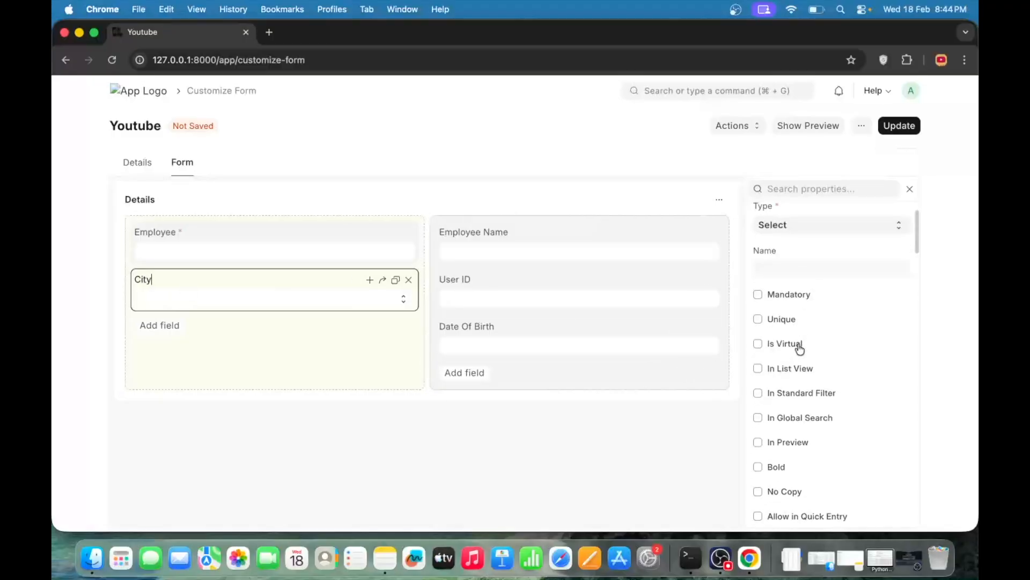
{"action": "left_click", "coordinate": [783, 415]}
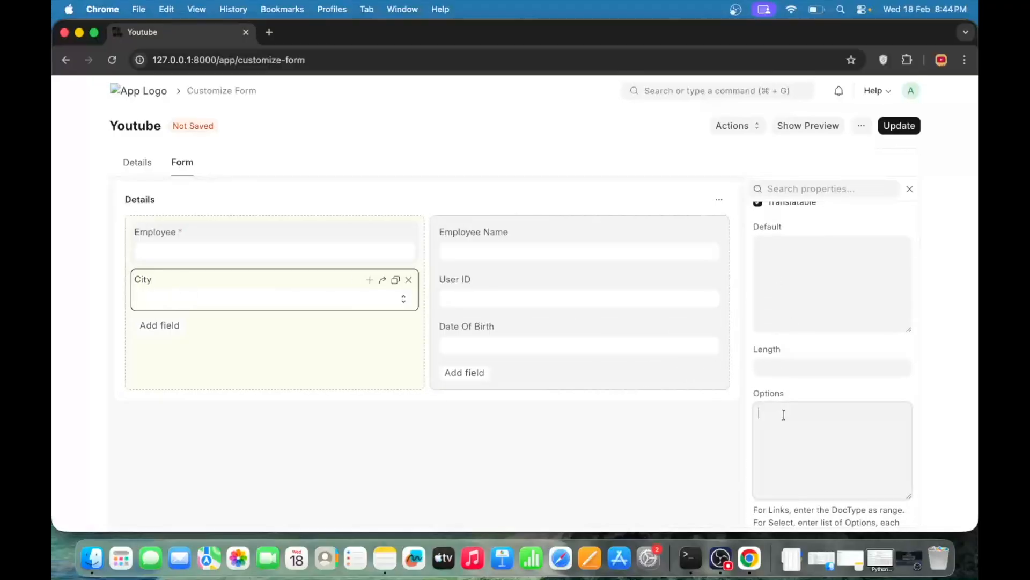
{"action": "type", "text": "Bangalore "}
{"action": "type", "text": "Mumba"}
{"action": "type", "text": "i "}
{"action": "type", "text": "Nagour"}
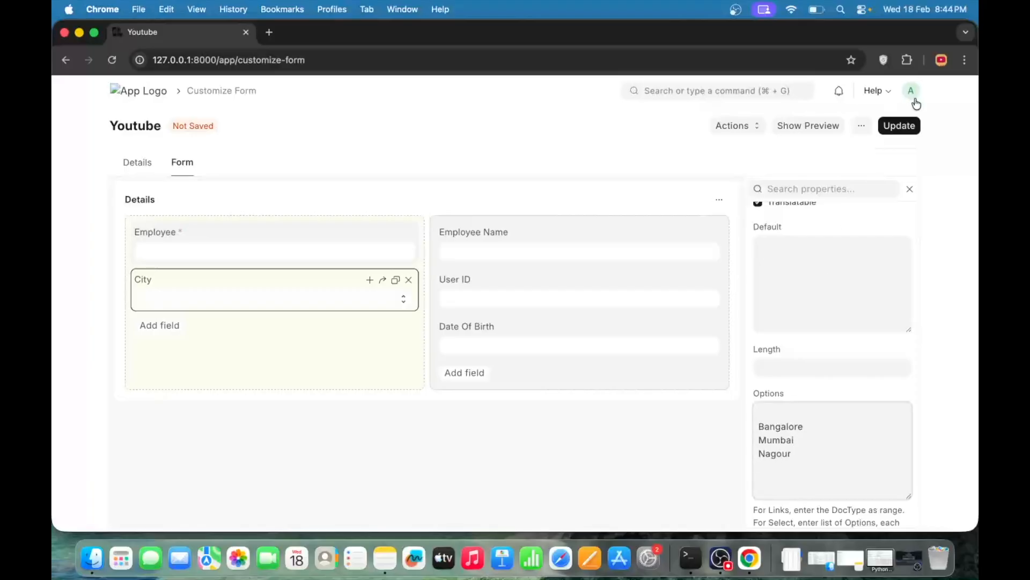
{"action": "left_click", "coordinate": [900, 127]}
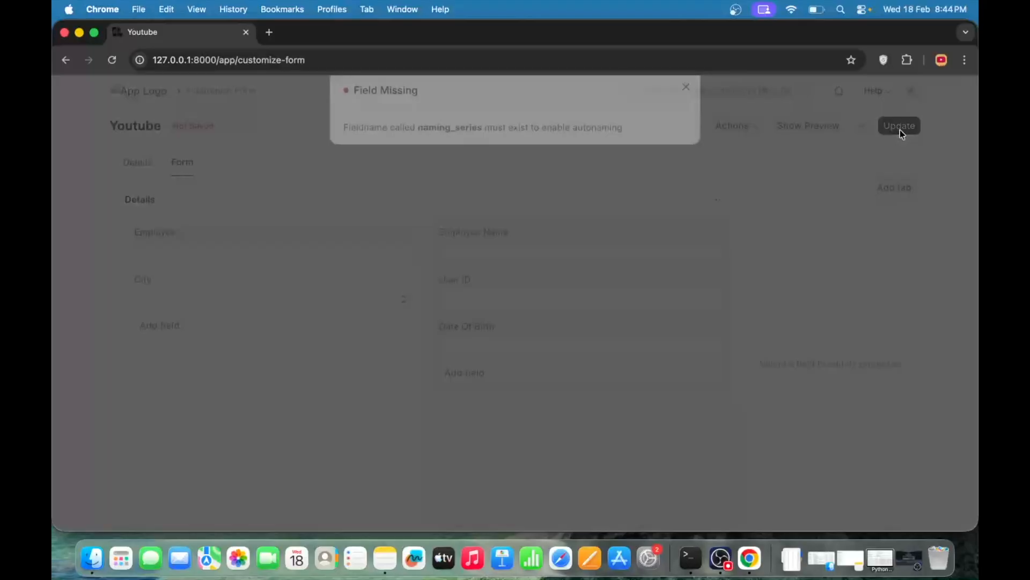
Clear the naming_series: value from the form's Auto Name setting and update the Youtube form
{"action": "left_click", "coordinate": [682, 111]}
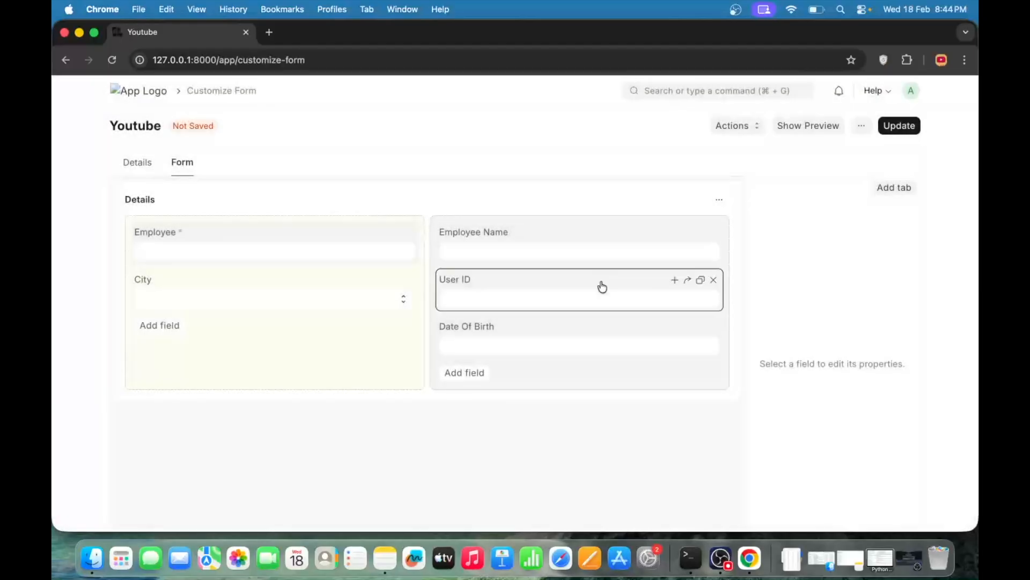
{"action": "left_click", "coordinate": [126, 160]}
{"action": "scroll", "coordinate": [249, 382], "scroll_direction": "down", "scroll_amount": 5}
{"action": "left_click", "coordinate": [172, 307]}
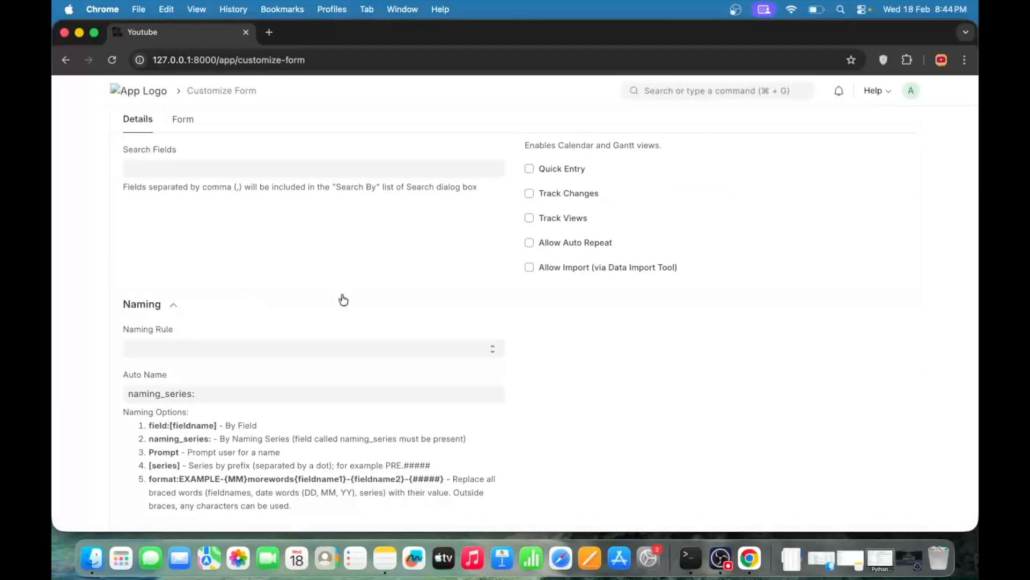
{"action": "scroll", "coordinate": [343, 298], "scroll_direction": "down", "scroll_amount": 2}
{"action": "left_click", "coordinate": [256, 338]}
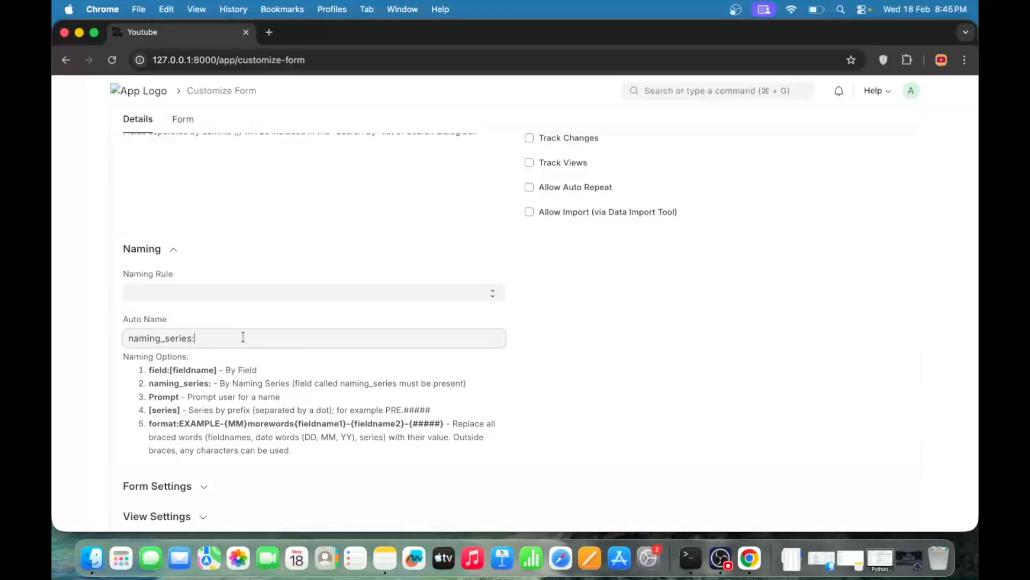
{"action": "key", "text": "super+a"}
{"action": "key", "text": "BackSpace"}
{"action": "left_click", "coordinate": [671, 352]}
{"action": "left_click", "coordinate": [190, 117]}
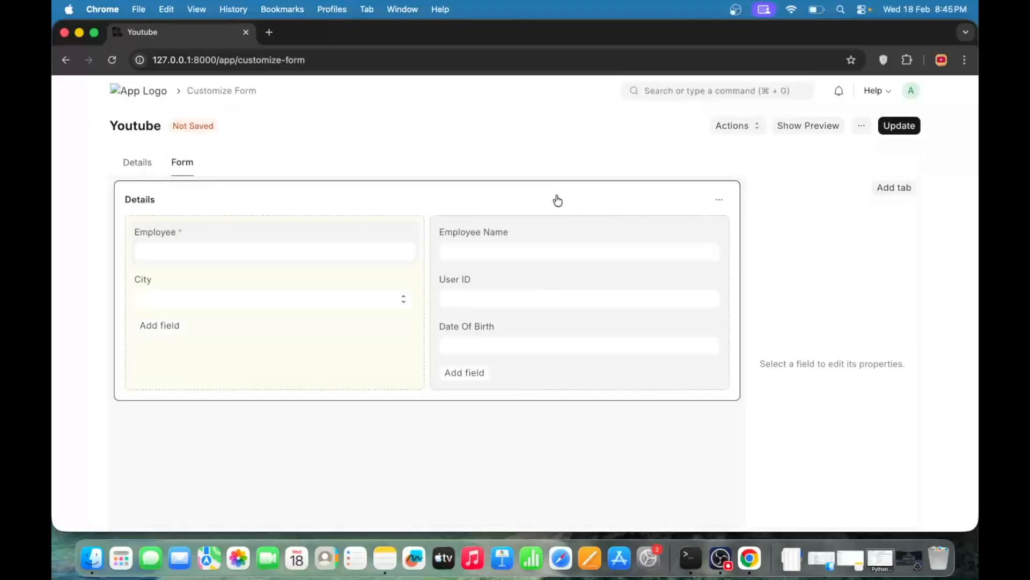
{"action": "left_click", "coordinate": [896, 127]}
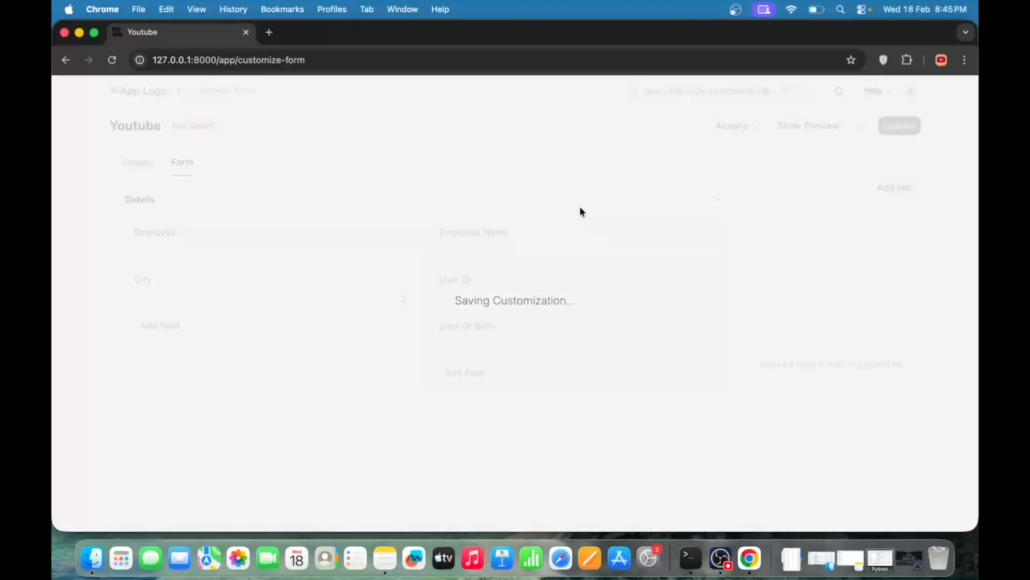
Start a new Youtube record, examine the City options and select Bangalore
{"action": "scroll", "coordinate": [460, 217], "scroll_direction": "left", "scroll_amount": 5}
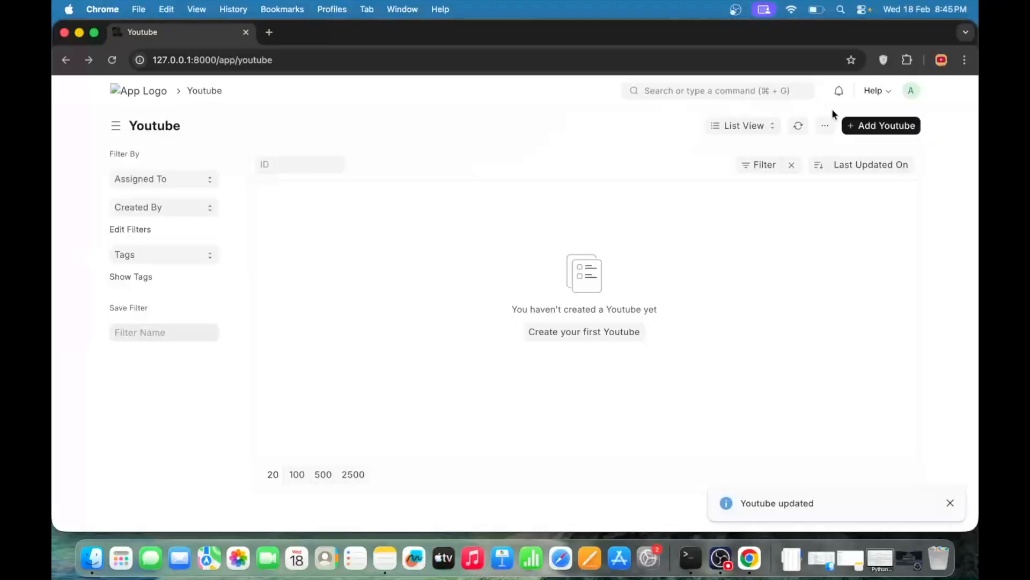
{"action": "left_click", "coordinate": [881, 125]}
{"action": "left_click", "coordinate": [497, 207]}
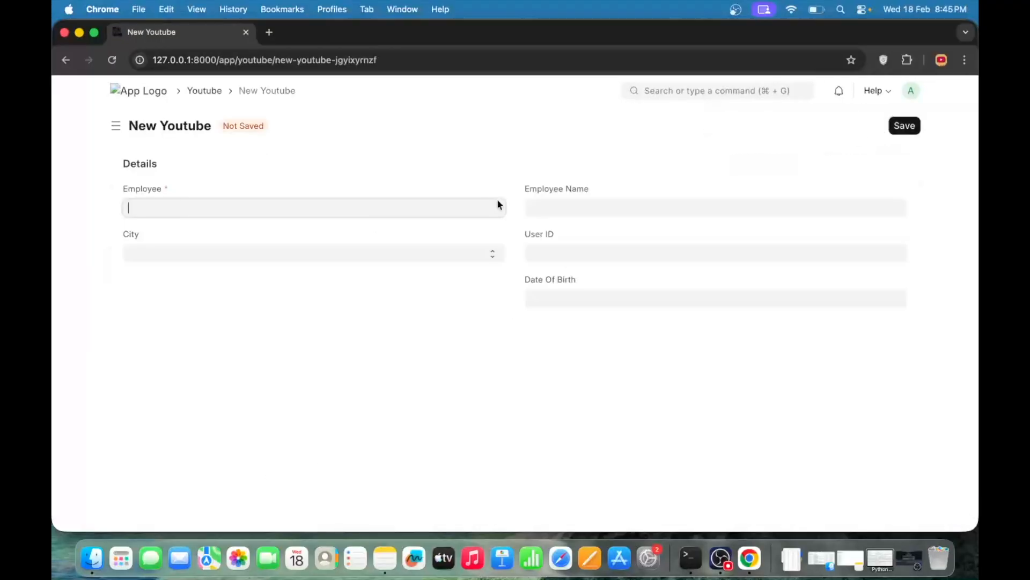
{"action": "left_click", "coordinate": [543, 424]}
{"action": "left_click", "coordinate": [270, 255]}
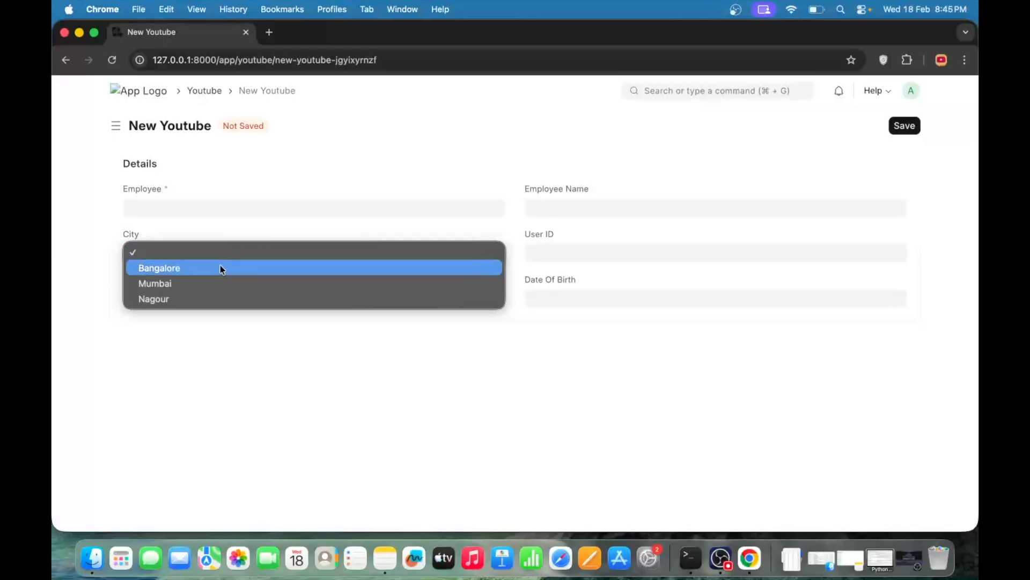
{"action": "left_click", "coordinate": [257, 344]}
{"action": "left_click", "coordinate": [310, 248]}
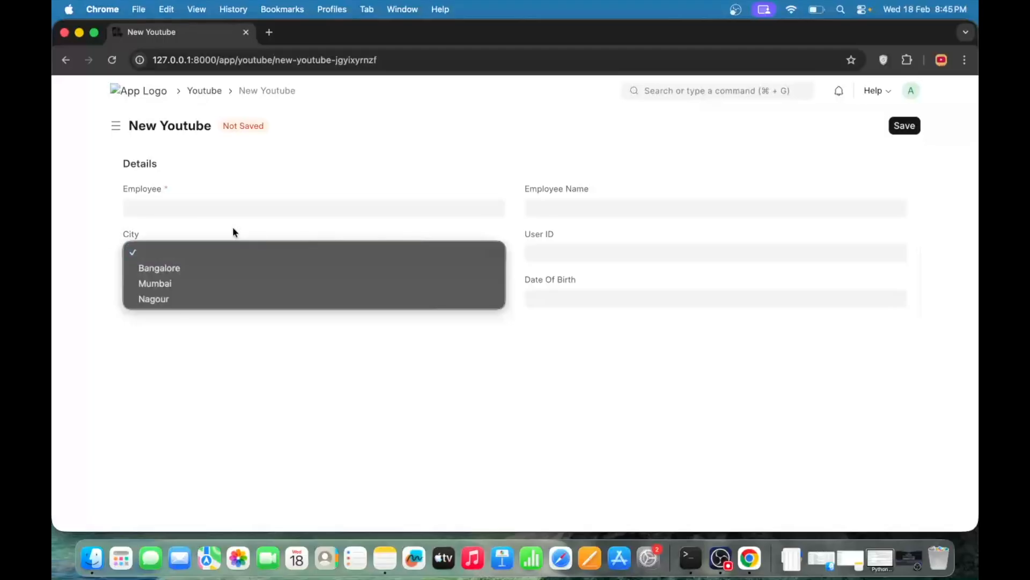
{"action": "left_click", "coordinate": [310, 339]}
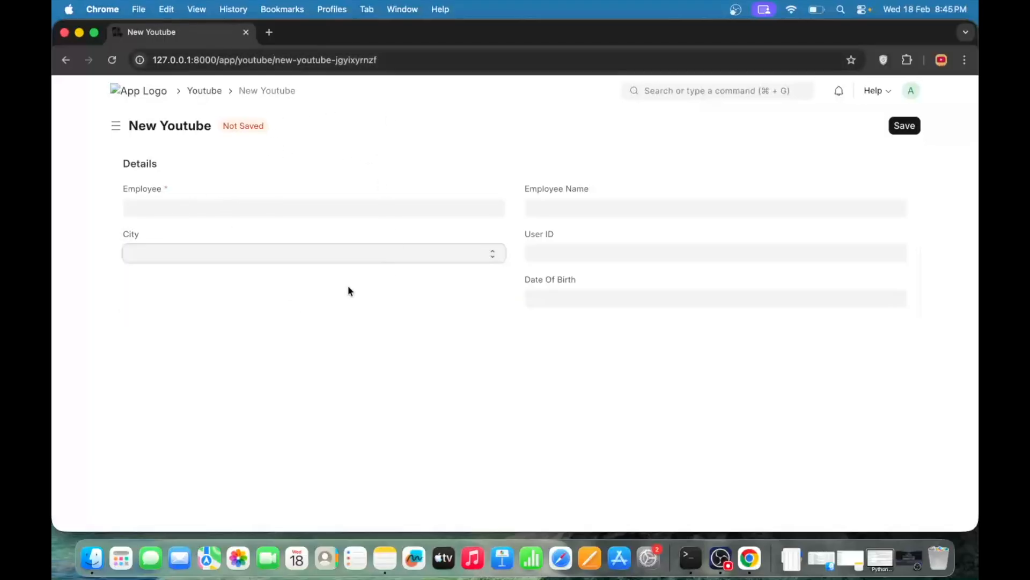
{"action": "left_click", "coordinate": [334, 250]}
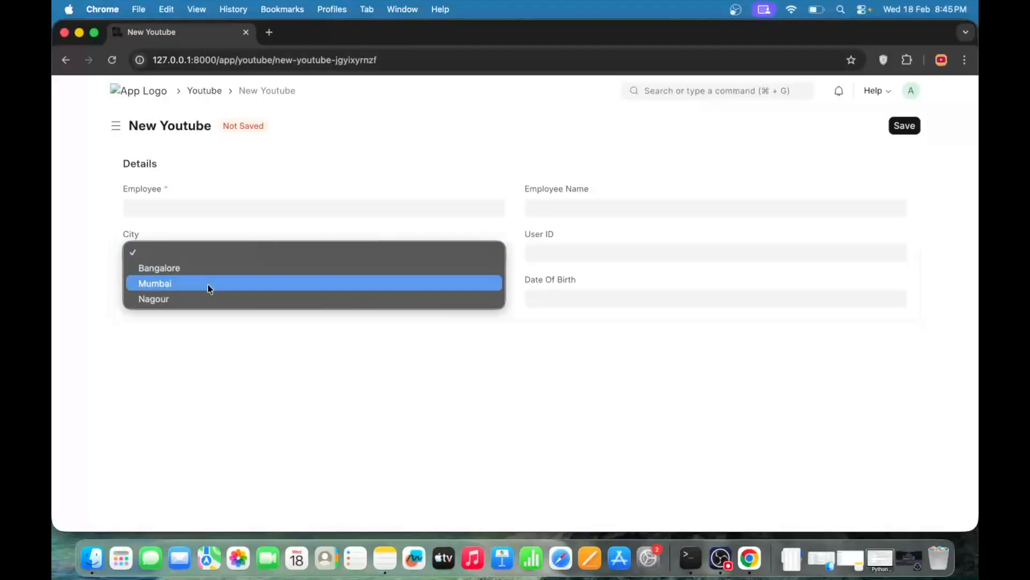
{"action": "left_click", "coordinate": [214, 268]}
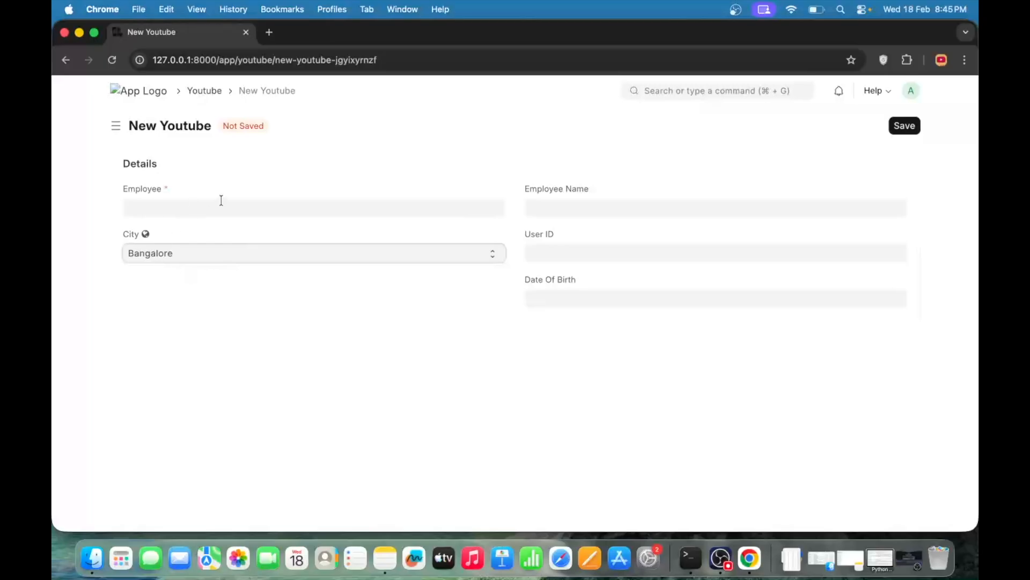
Reopen the Youtube form customization, set the City field's default to Bangalore and update the form
{"action": "scroll", "coordinate": [368, 255], "scroll_direction": "left", "scroll_amount": 5}
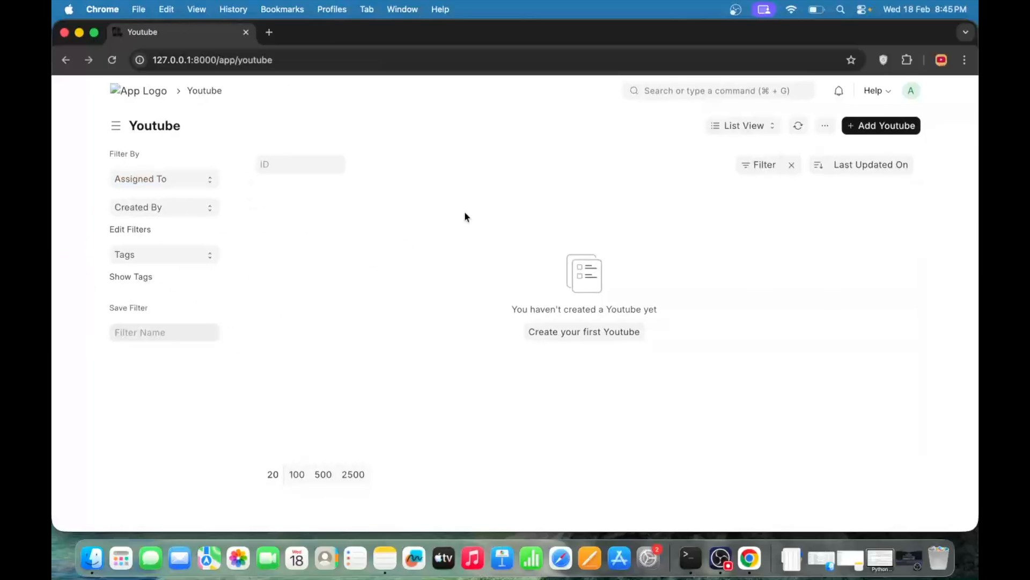
{"action": "left_click", "coordinate": [825, 126]}
{"action": "left_click", "coordinate": [763, 192]}
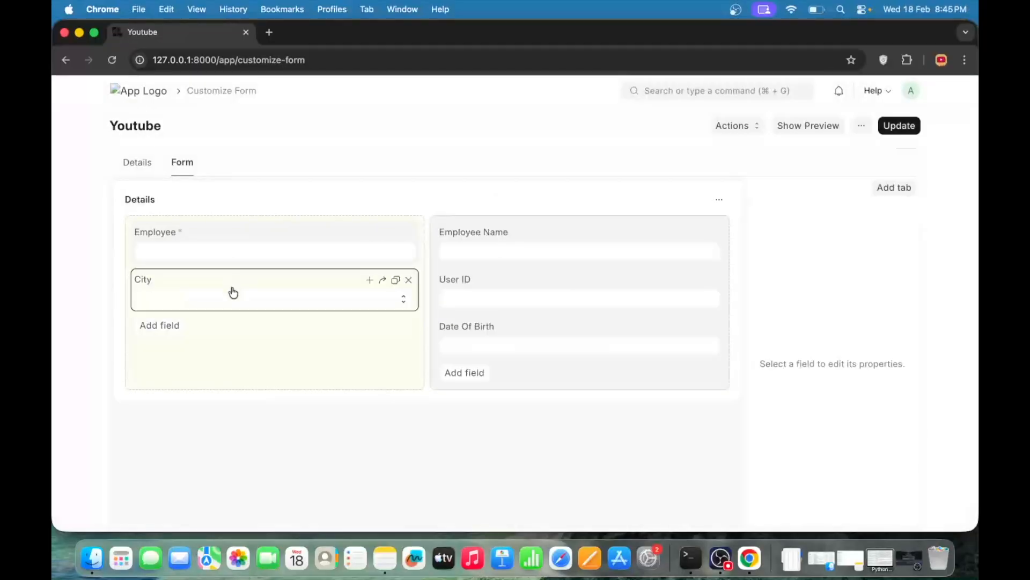
{"action": "left_click", "coordinate": [230, 292]}
{"action": "scroll", "coordinate": [854, 326], "scroll_direction": "down", "scroll_amount": 6}
{"action": "left_click", "coordinate": [792, 341]}
{"action": "type", "text": "Bang"}
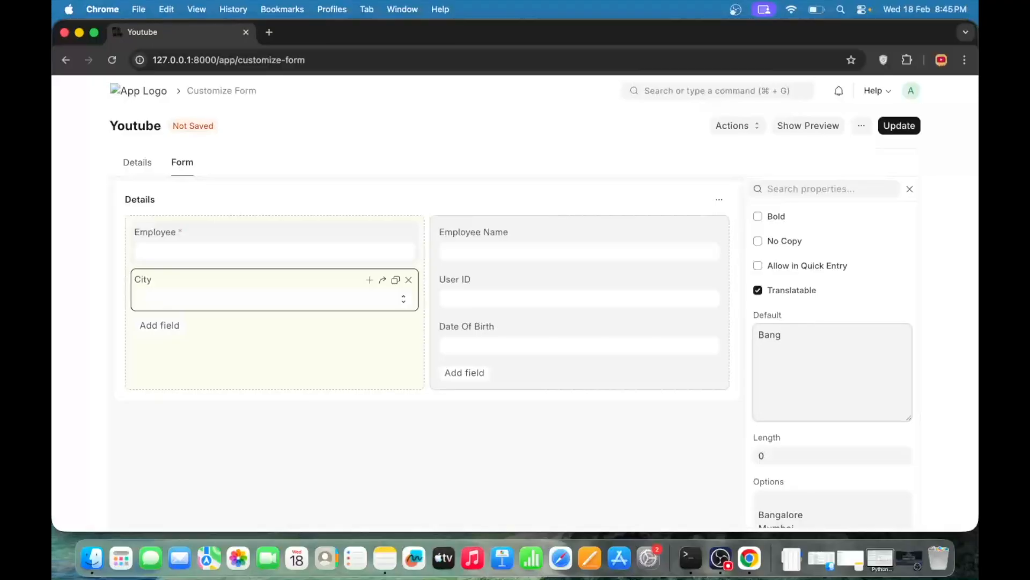
{"action": "type", "text": "alore"}
{"action": "left_click", "coordinate": [899, 125]}
Start a new Youtube record to check the City field's default value
{"action": "scroll", "coordinate": [366, 225], "scroll_direction": "left", "scroll_amount": 5}
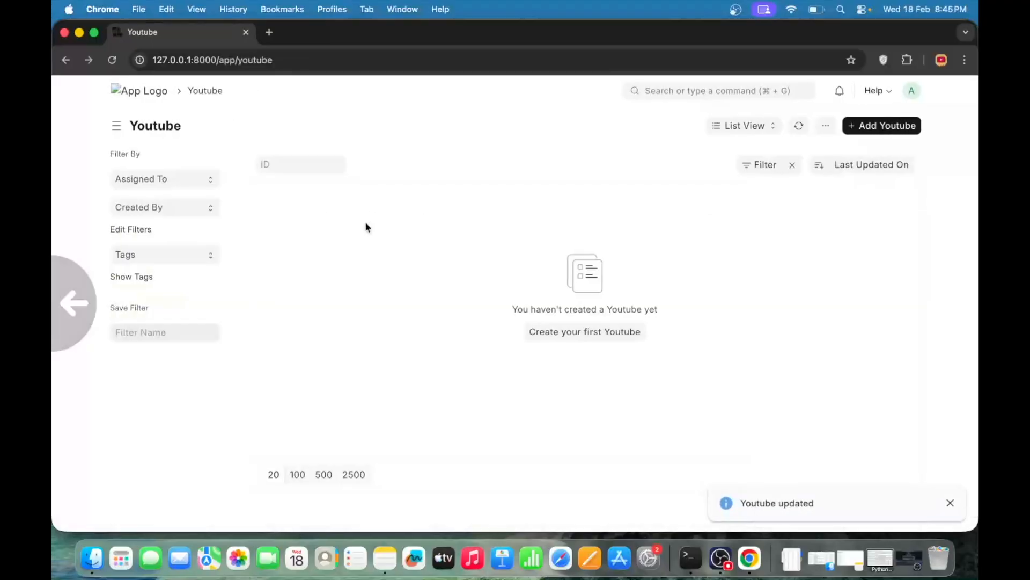
{"action": "left_click", "coordinate": [870, 131]}
{"action": "left_click", "coordinate": [581, 346]}
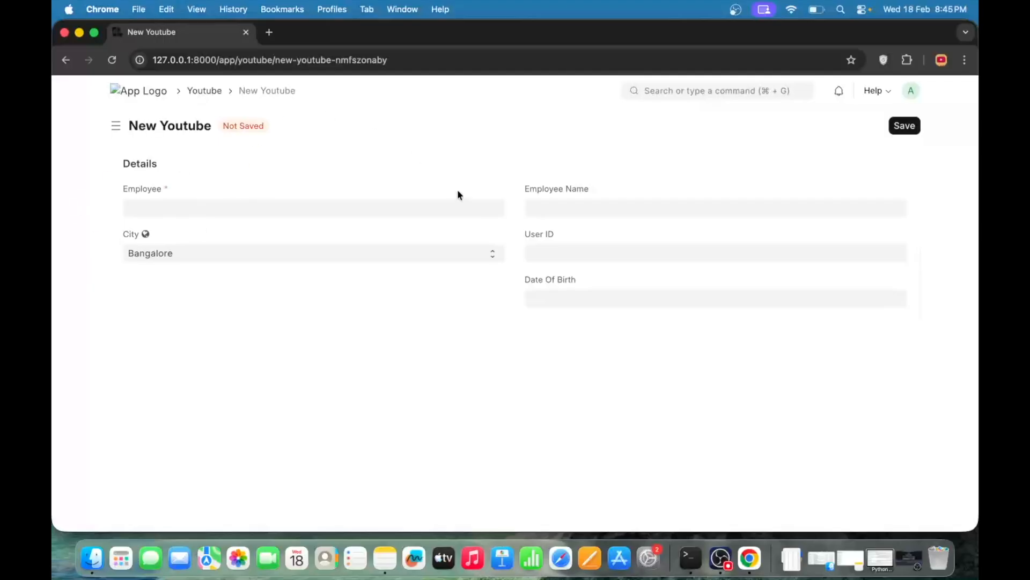
Return to the Youtube form customization and review the City field's properties
{"action": "scroll", "coordinate": [458, 191], "scroll_direction": "left", "scroll_amount": 5}
{"action": "left_click", "coordinate": [824, 125]}
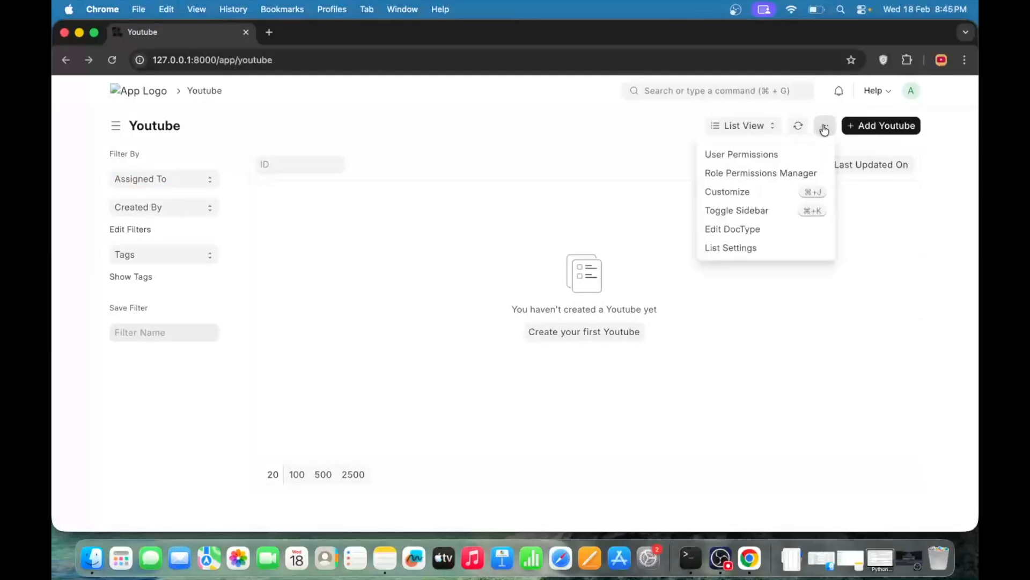
{"action": "left_click", "coordinate": [759, 190]}
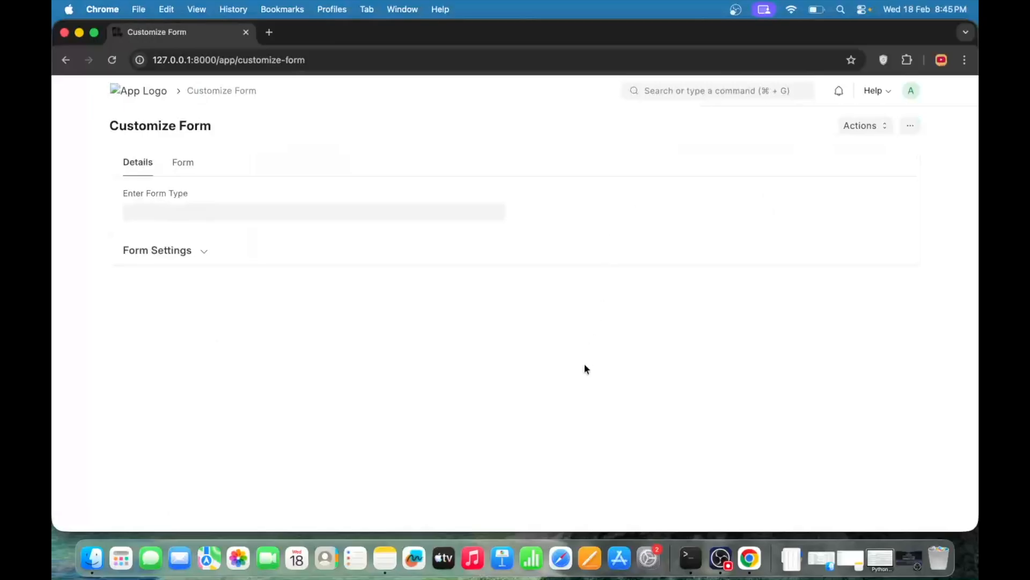
{"action": "left_click", "coordinate": [346, 304]}
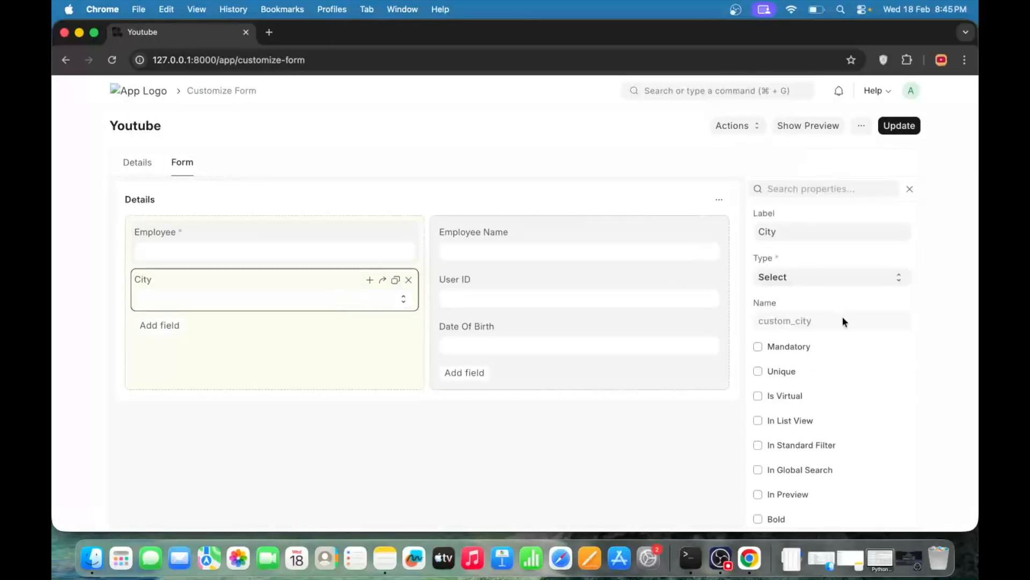
{"action": "scroll", "coordinate": [843, 325], "scroll_direction": "down", "scroll_amount": 4}
{"action": "scroll", "coordinate": [845, 331], "scroll_direction": "down", "scroll_amount": 4}
{"action": "scroll", "coordinate": [845, 332], "scroll_direction": "up", "scroll_amount": 7}
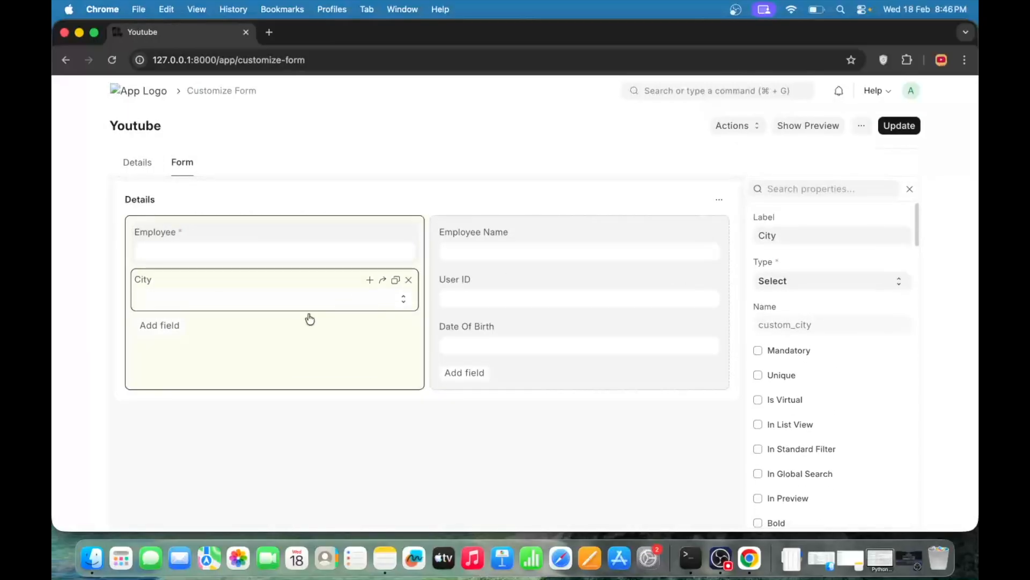
Add a Date field labelled Posting Date below City and update the form
{"action": "left_click", "coordinate": [166, 341]}
{"action": "left_click", "coordinate": [168, 327]}
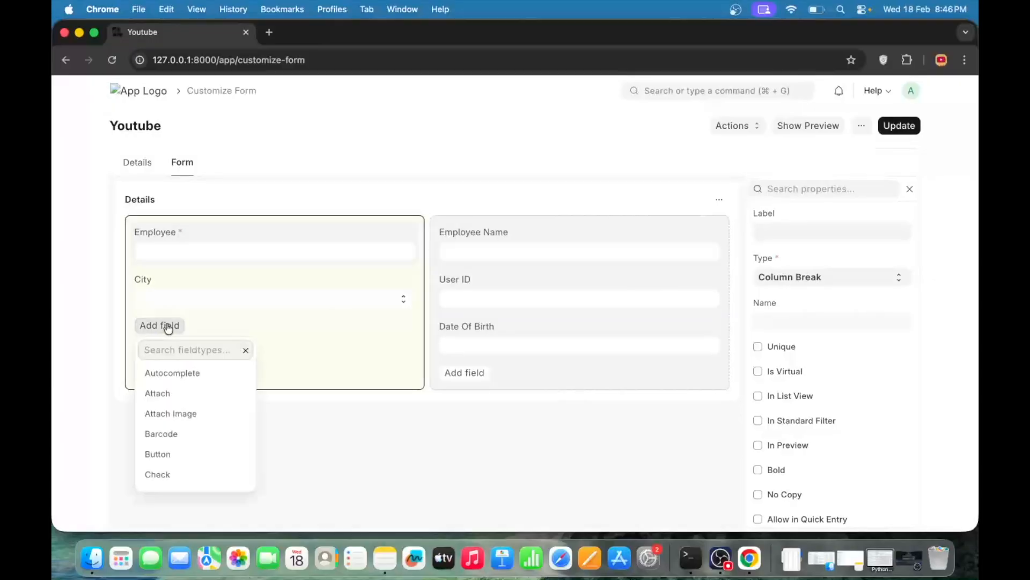
{"action": "type", "text": "Date"}
{"action": "key", "text": "Return"}
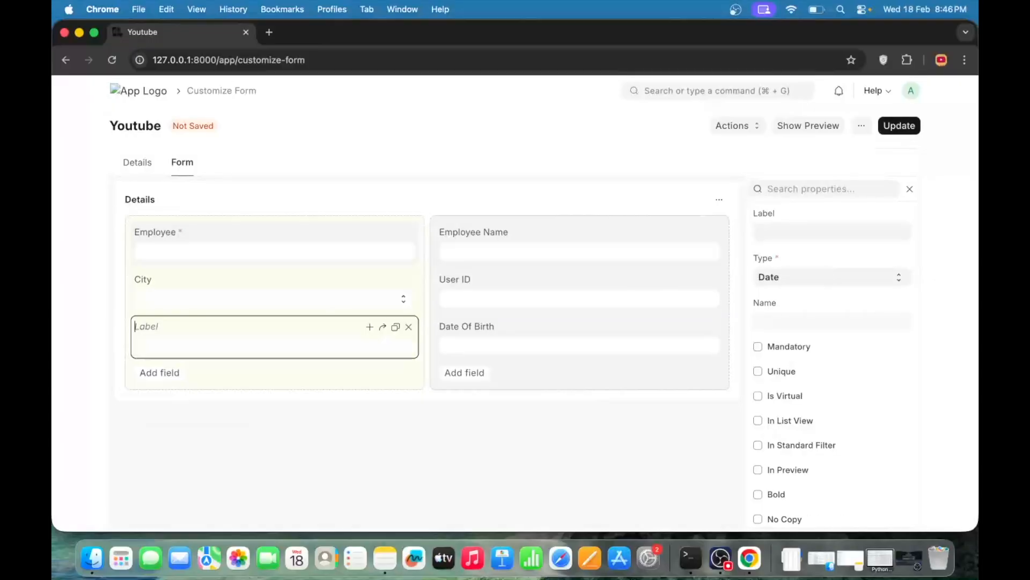
{"action": "type", "text": "Posting Date"}
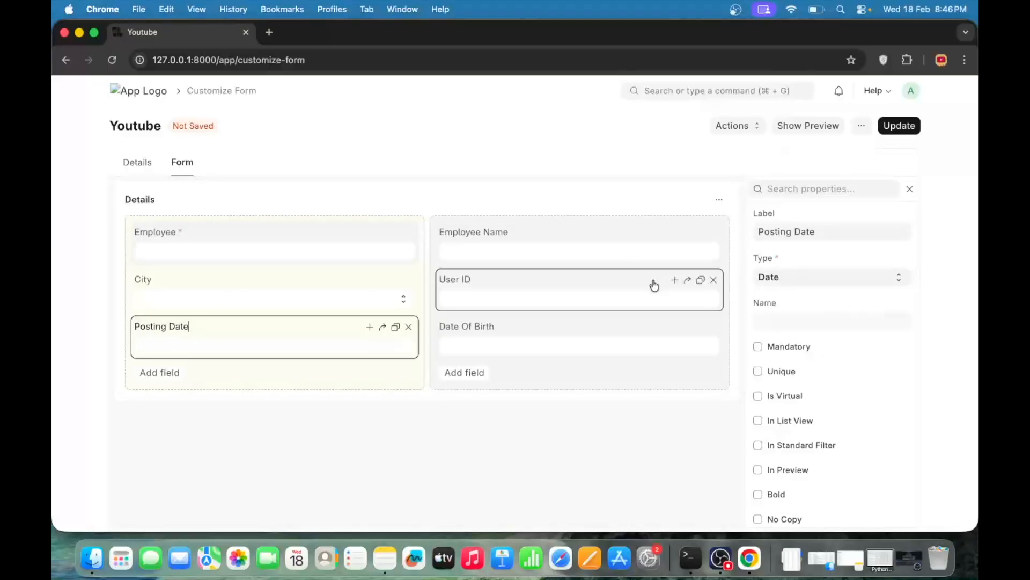
{"action": "key", "text": "super+s"}
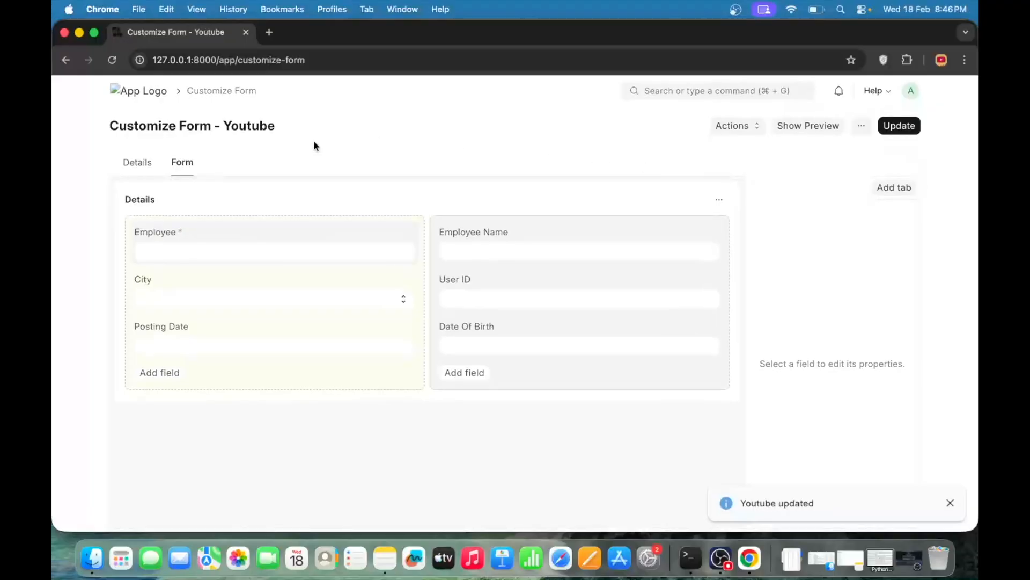
Open the Youtube list in a second browser tab and start a new Youtube record
{"action": "left_click", "coordinate": [118, 100], "text": "super"}
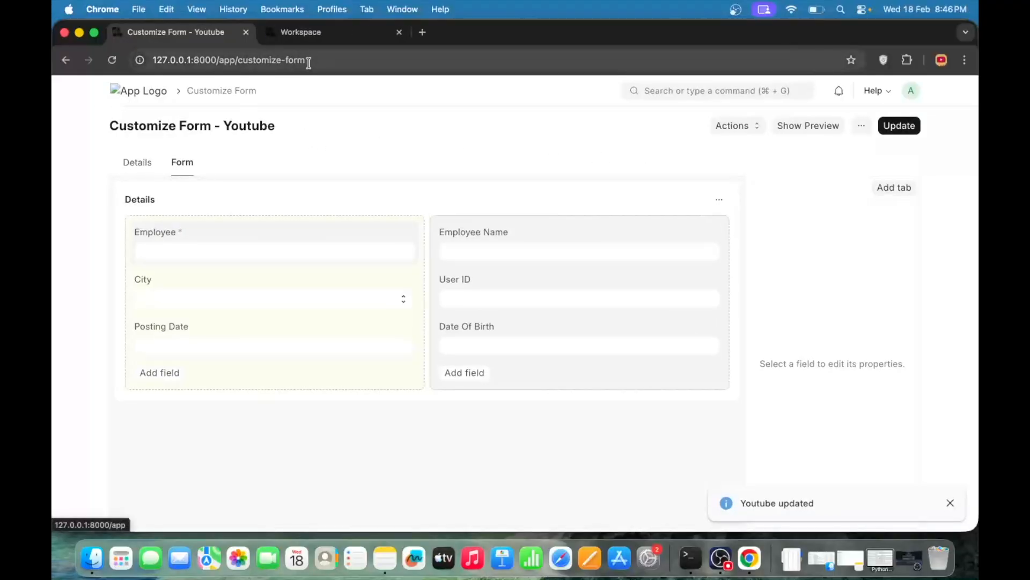
{"action": "left_click", "coordinate": [327, 38]}
{"action": "left_click", "coordinate": [764, 91]}
{"action": "type", "text": "yout"}
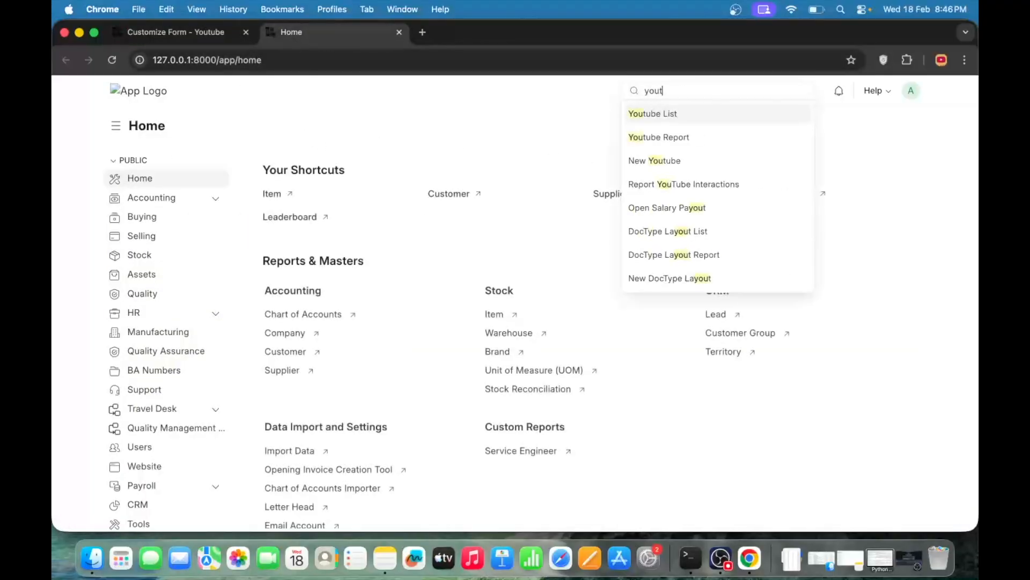
{"action": "key", "text": "Down"}
{"action": "key", "text": "Return"}
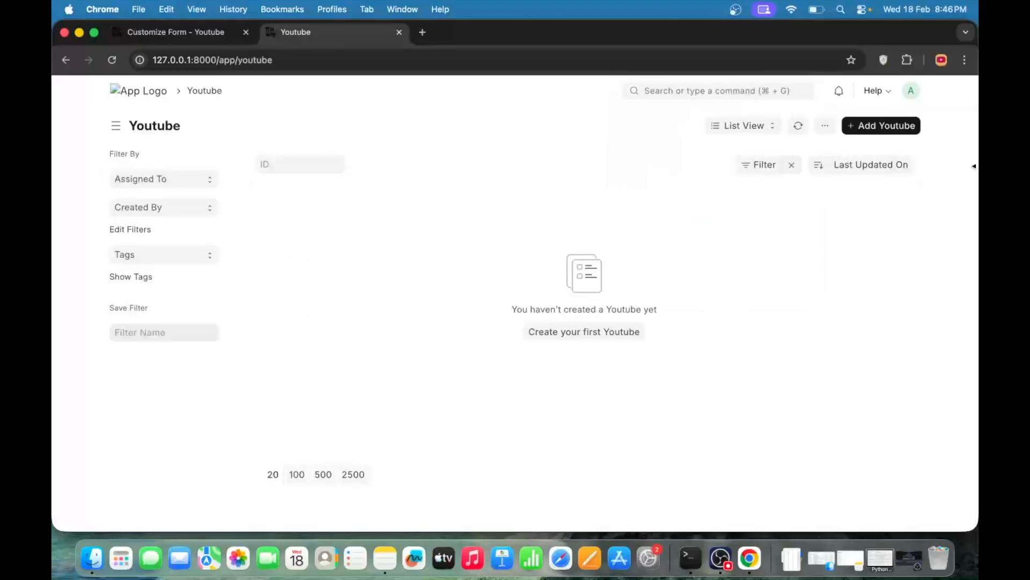
{"action": "left_click", "coordinate": [882, 127]}
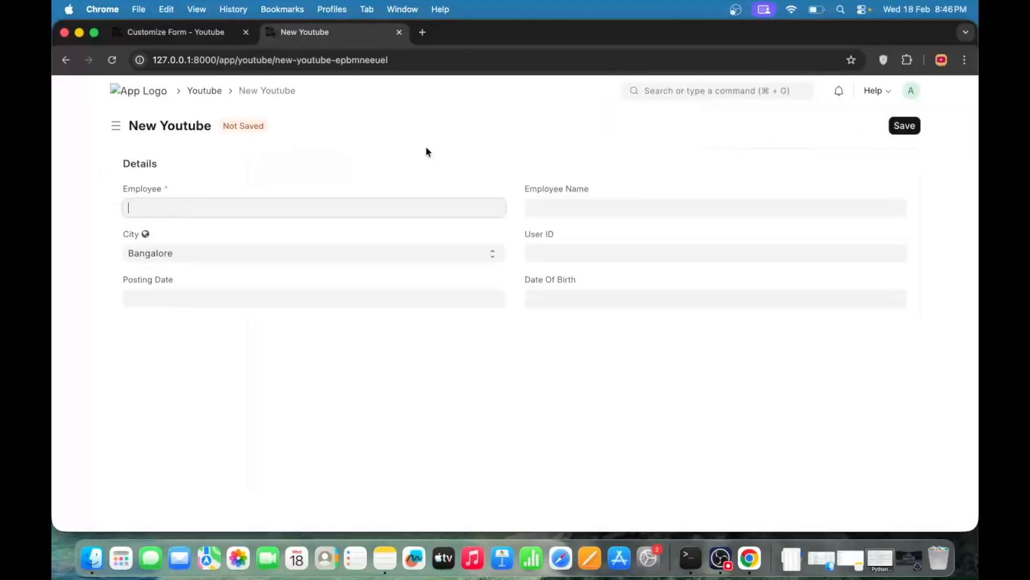
{"action": "left_click", "coordinate": [621, 383]}
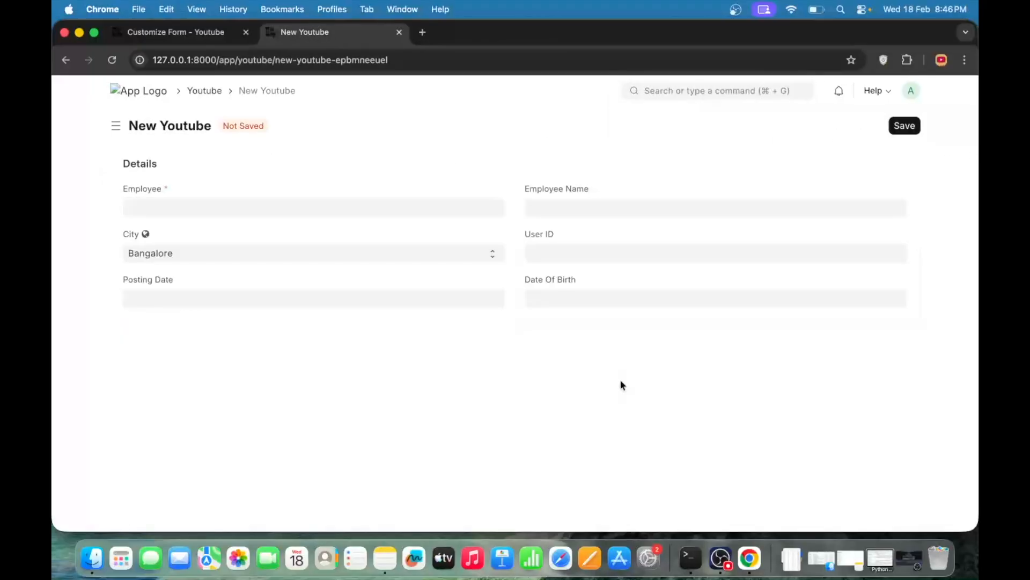
Set the new record's Posting Date to today's date from the calendar
{"action": "left_click", "coordinate": [350, 297]}
{"action": "left_click", "coordinate": [343, 373]}
{"action": "left_click", "coordinate": [262, 299]}
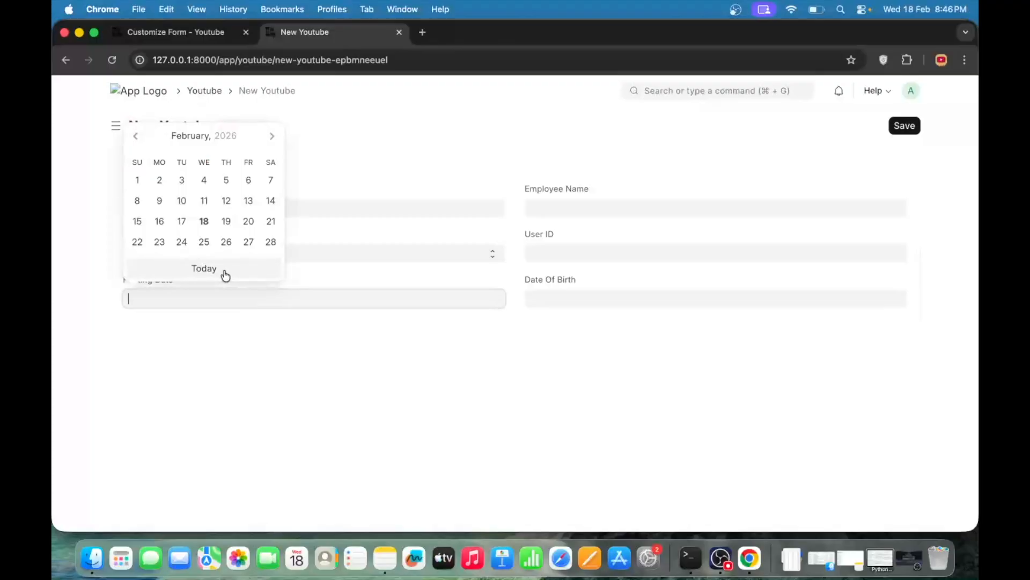
{"action": "left_click", "coordinate": [225, 274]}
{"action": "left_click", "coordinate": [256, 303]}
Start a fresh Youtube record to check its initial Posting Date, and return to the form customization
{"action": "scroll", "coordinate": [256, 302], "scroll_direction": "left", "scroll_amount": 5}
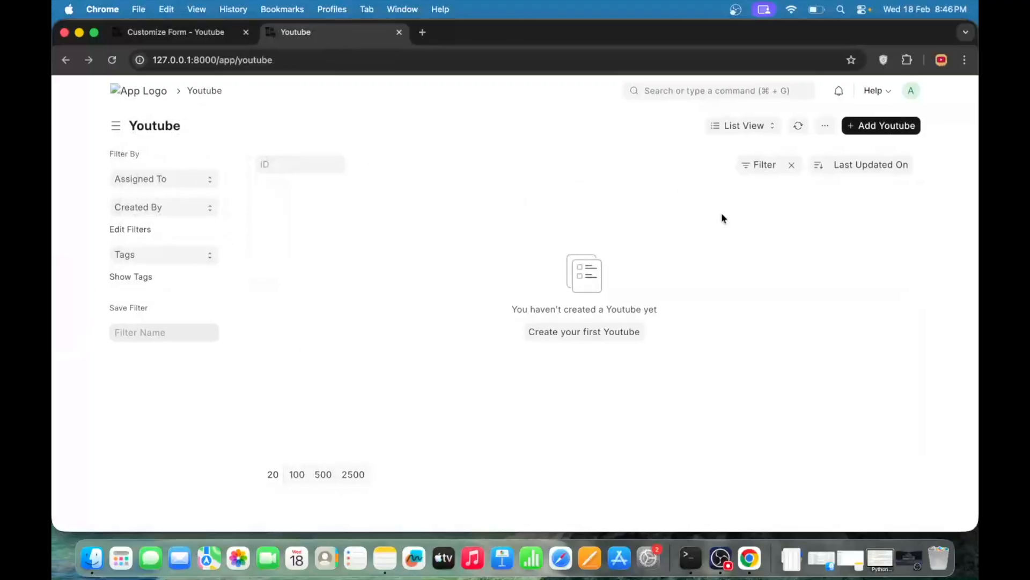
{"action": "left_click", "coordinate": [881, 125]}
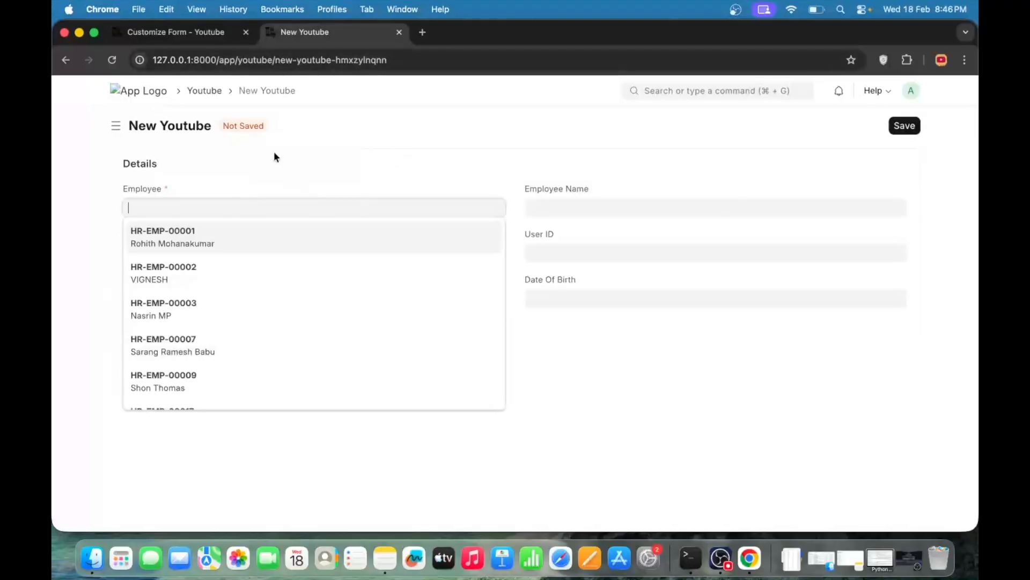
{"action": "left_click", "coordinate": [399, 134]}
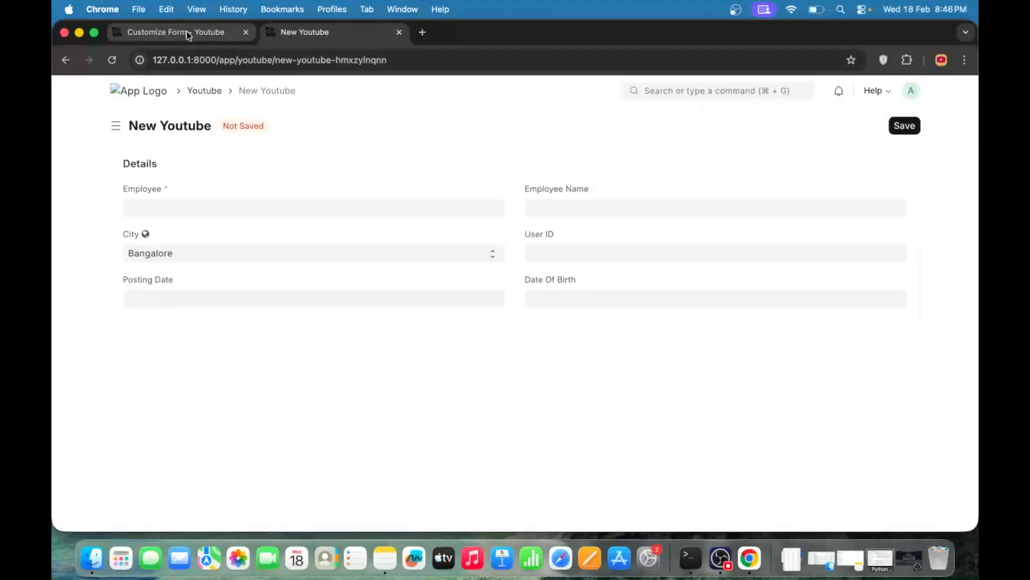
{"action": "left_click", "coordinate": [168, 33]}
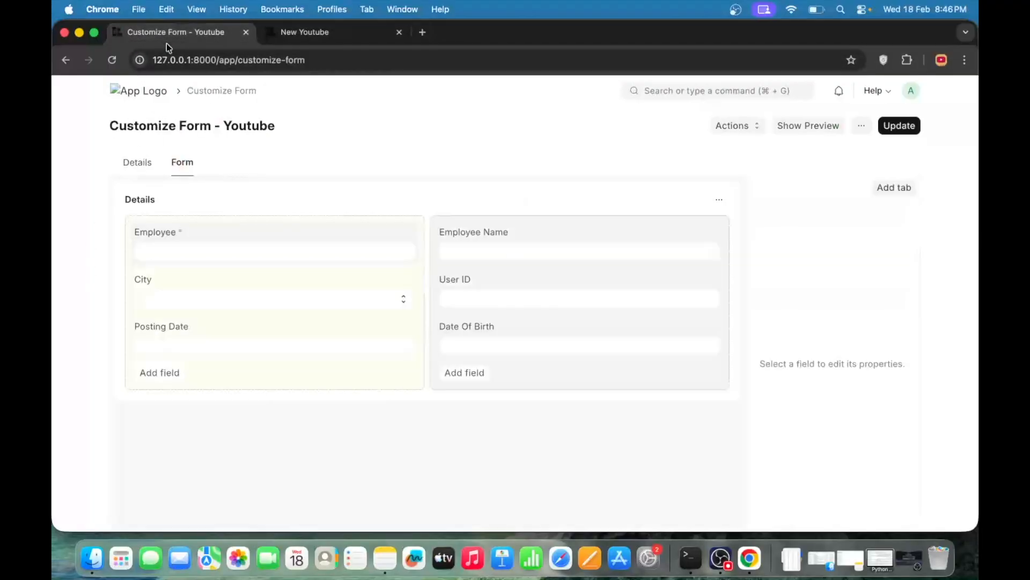
Set the Posting Date field's default value to Today and update the Youtube form
{"action": "left_click", "coordinate": [193, 337]}
{"action": "scroll", "coordinate": [815, 395], "scroll_direction": "down", "scroll_amount": 5}
{"action": "left_click", "coordinate": [783, 359]}
{"action": "type", "text": "Today"}
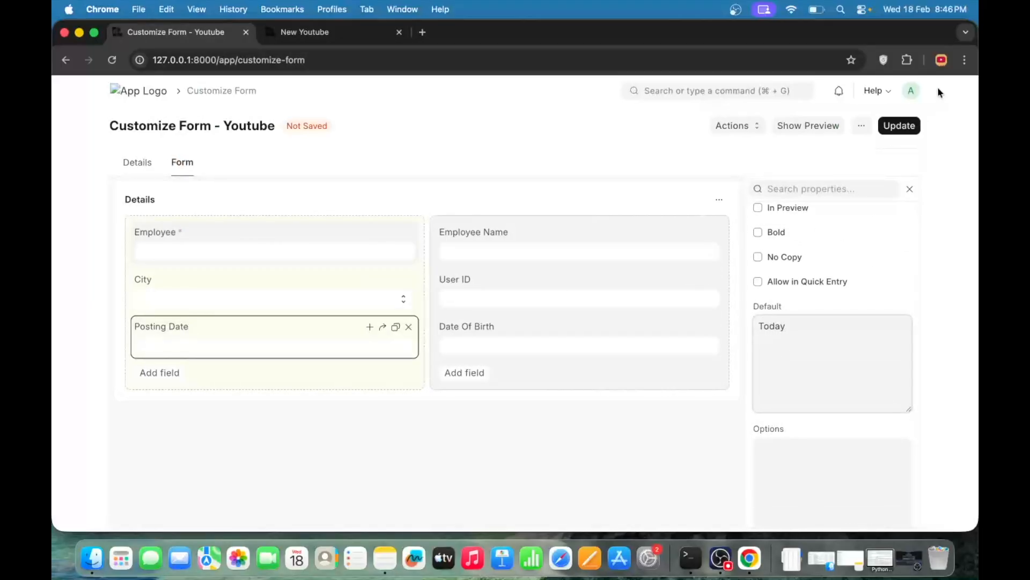
{"action": "left_click", "coordinate": [910, 125]}
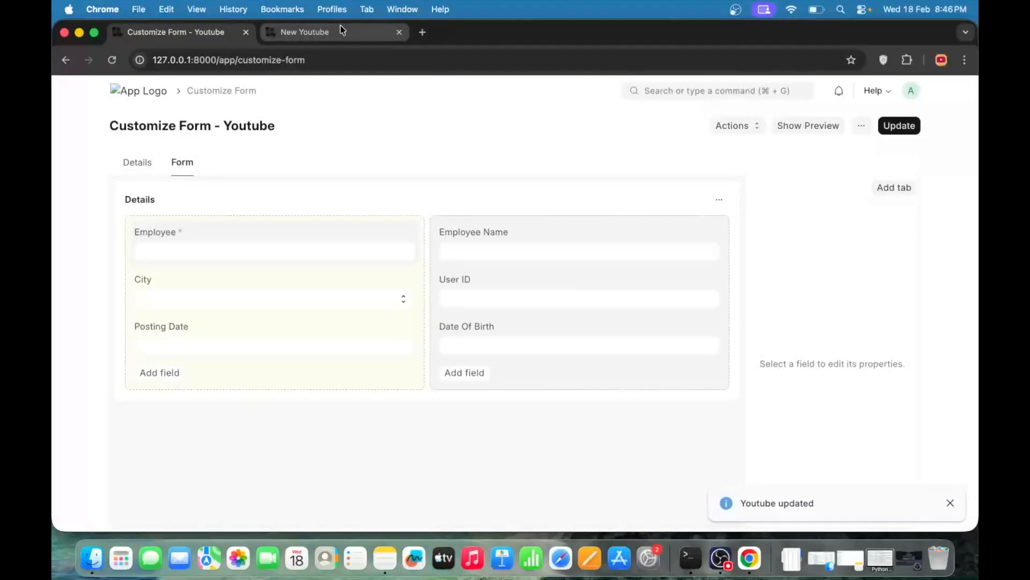
Reload the open Youtube page in the other browser tab and start a new Youtube record to check its default Posting Date
{"action": "left_click", "coordinate": [341, 29]}
{"action": "key", "text": "super+shift+r"}
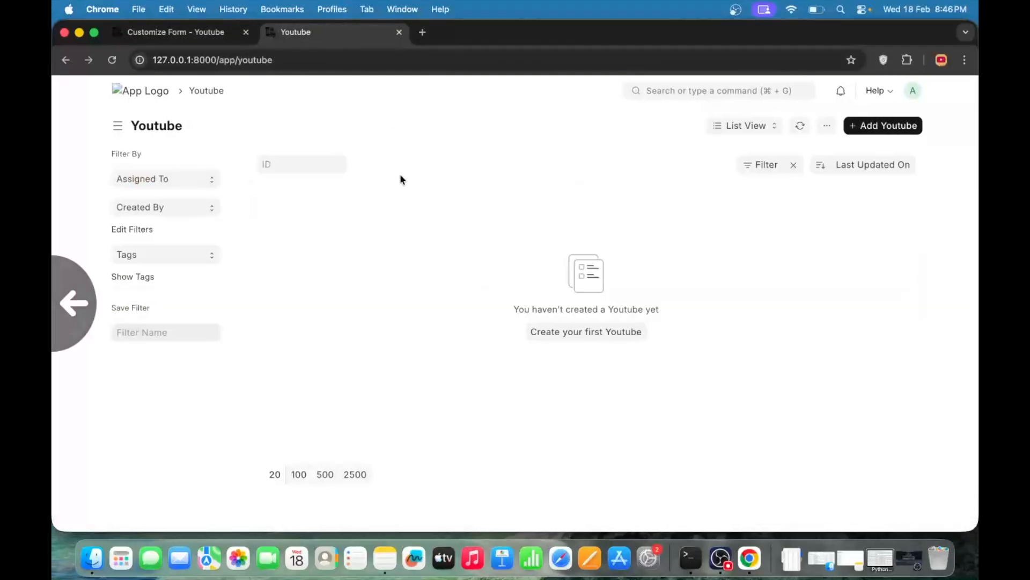
{"action": "left_click", "coordinate": [881, 126]}
{"action": "left_click", "coordinate": [726, 414]}
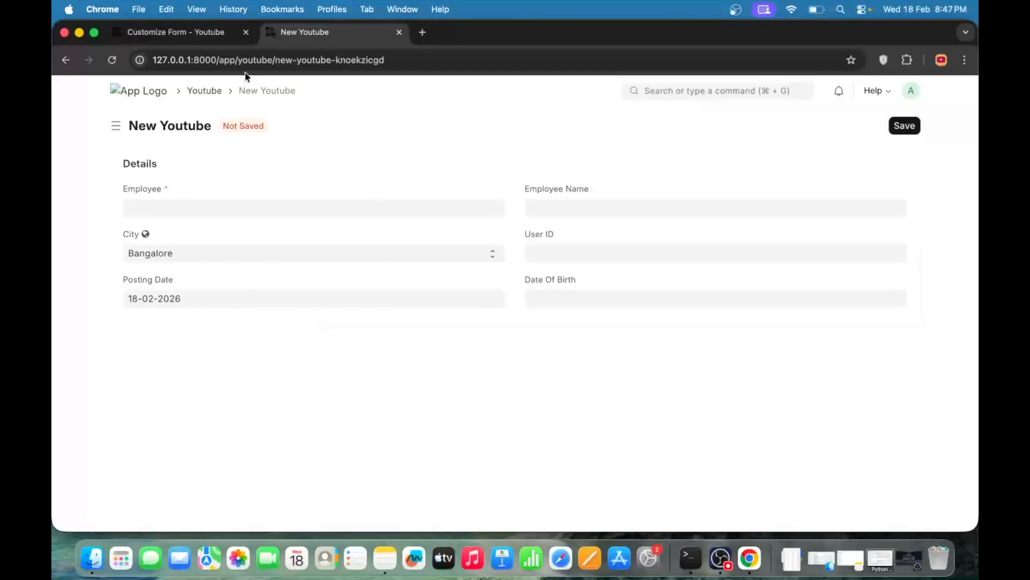
Return to the form customization and open the Posting Date field's properties
{"action": "left_click", "coordinate": [194, 31]}
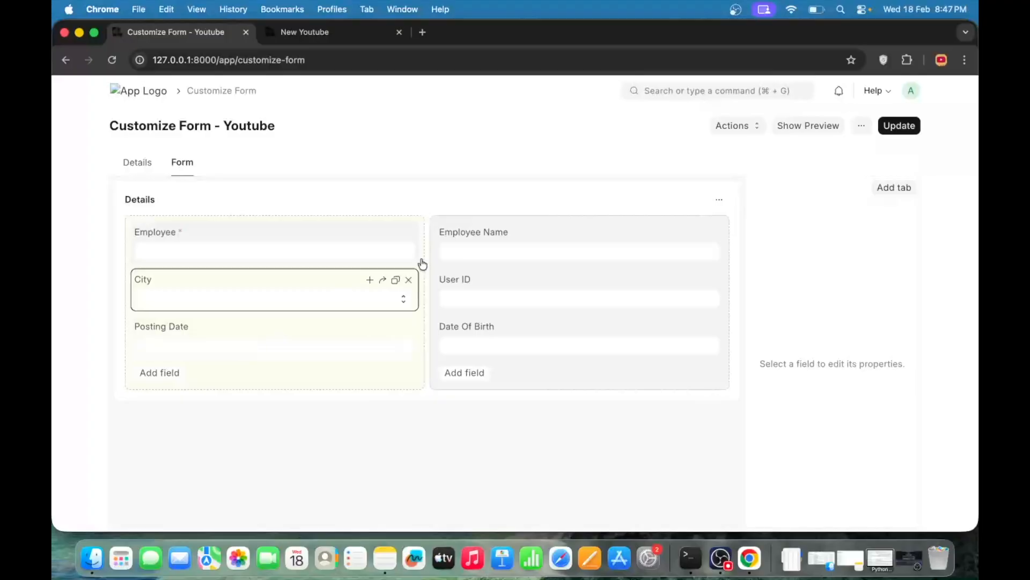
{"action": "left_click", "coordinate": [255, 340]}
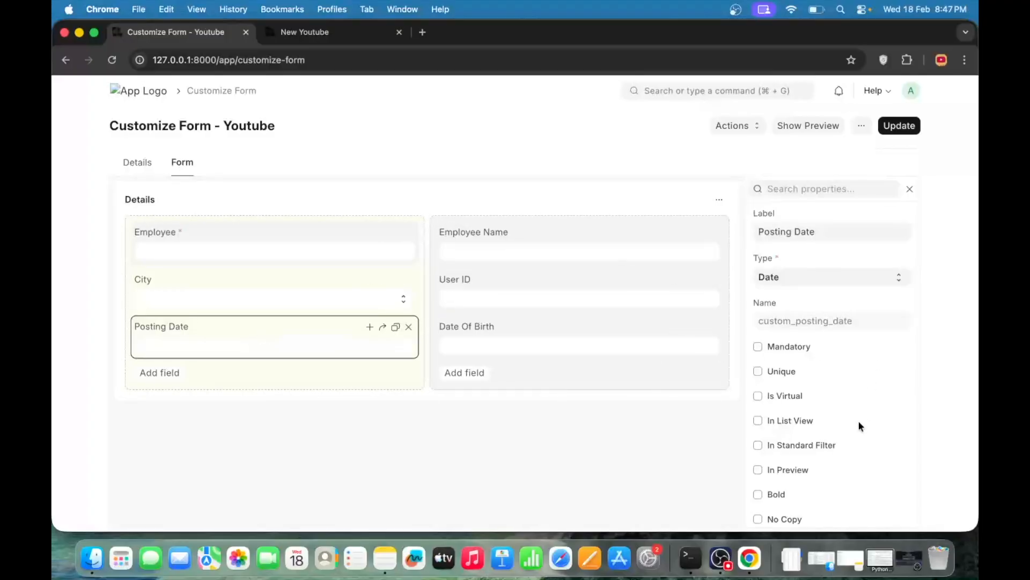